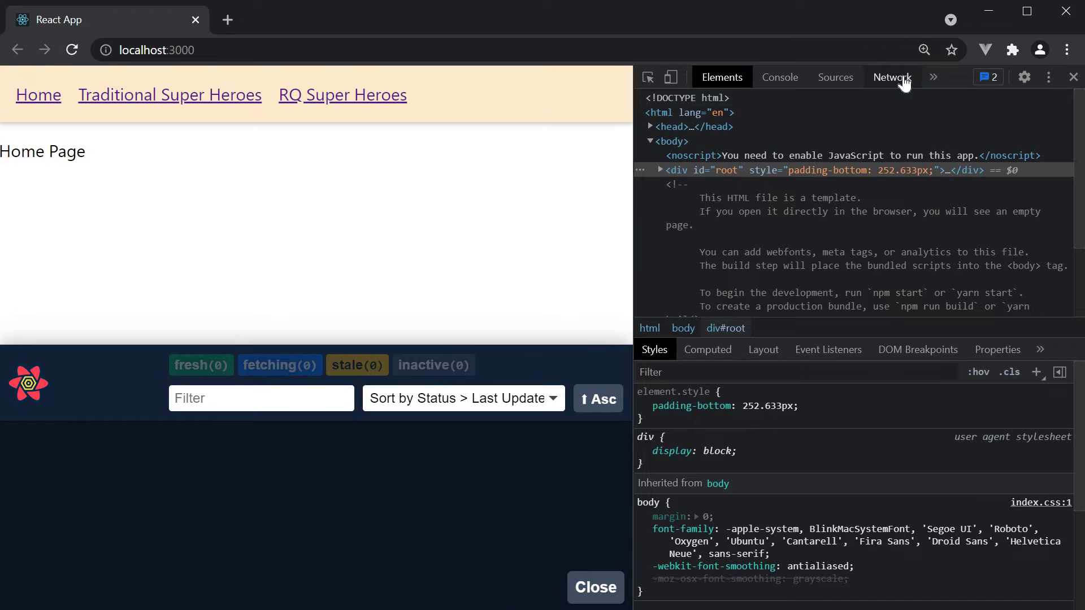
Step: Switch Chrome's Network panel throttling preset from Fast 3G to Slow 3G
{"action": "left_click", "coordinate": [904, 83]}
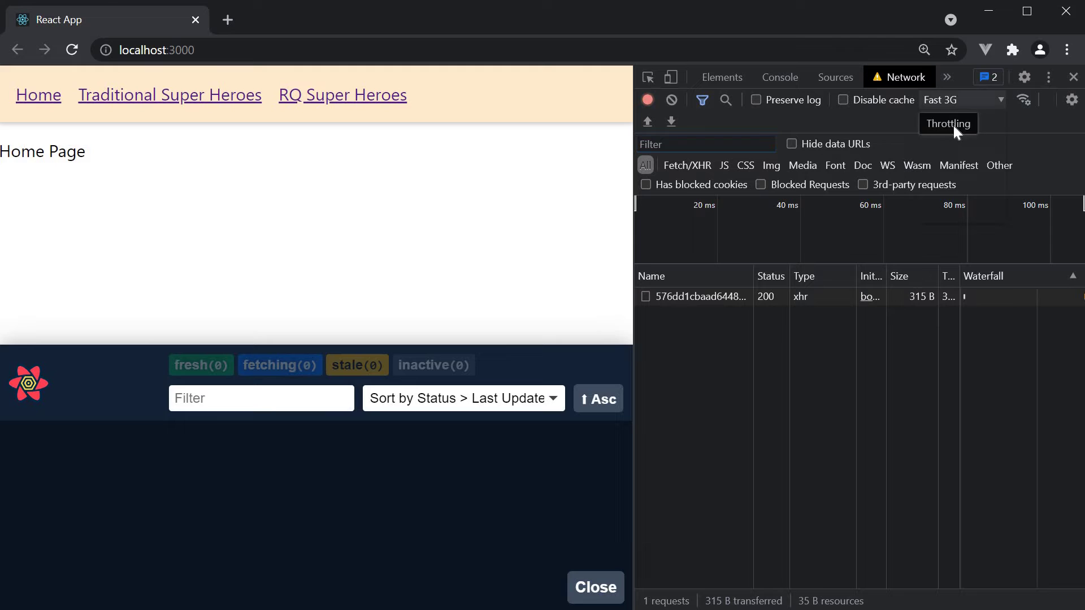
{"action": "left_click", "coordinate": [948, 104]}
{"action": "left_click", "coordinate": [953, 173]}
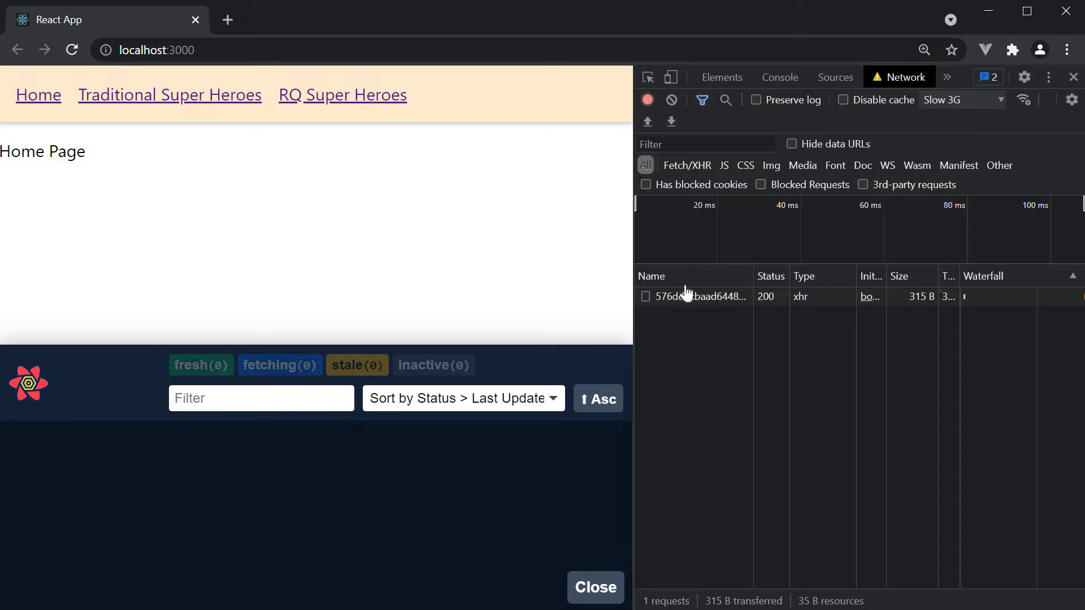
Step: Open the RQ Super Heroes list, then Batman's detail page at /rq-super-heroes/1
{"action": "left_click", "coordinate": [368, 102]}
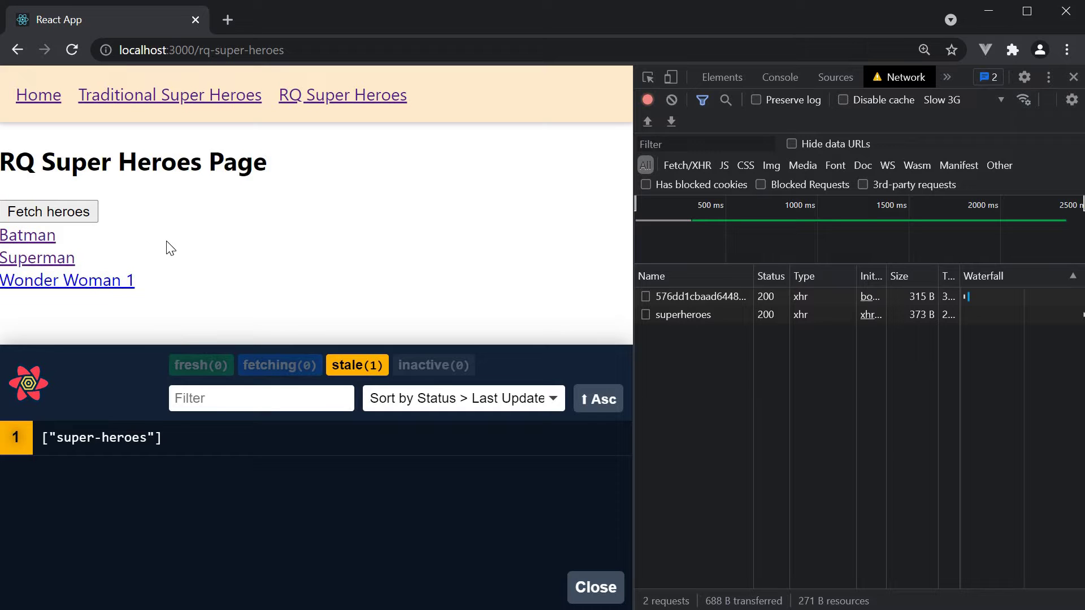
{"action": "left_click", "coordinate": [44, 245]}
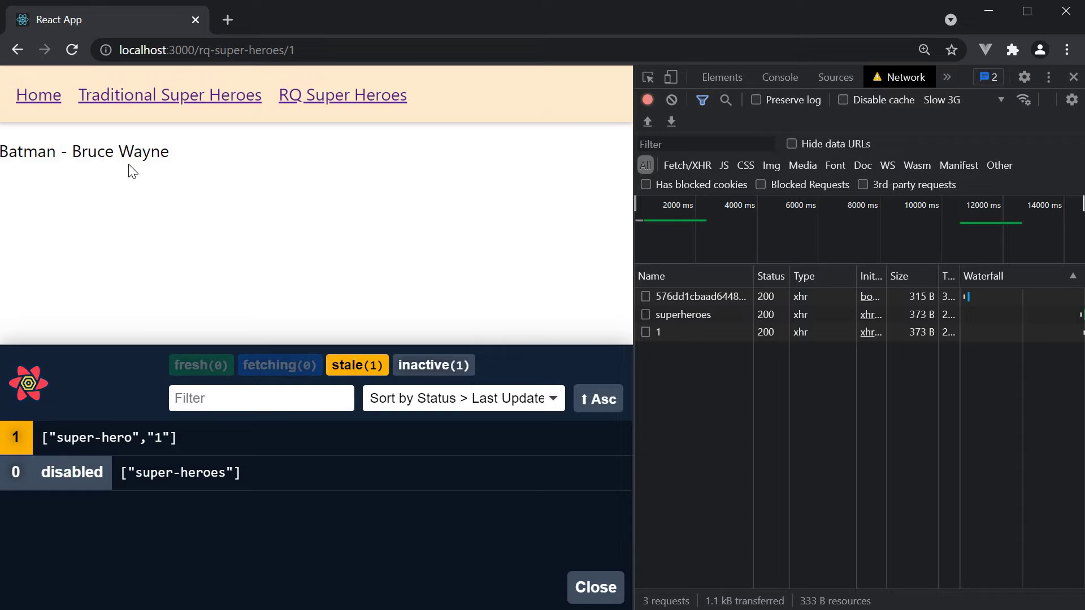
Step: Go back to the hero list and open Superman's detail page at /rq-super-heroes/2
{"action": "left_click", "coordinate": [18, 49]}
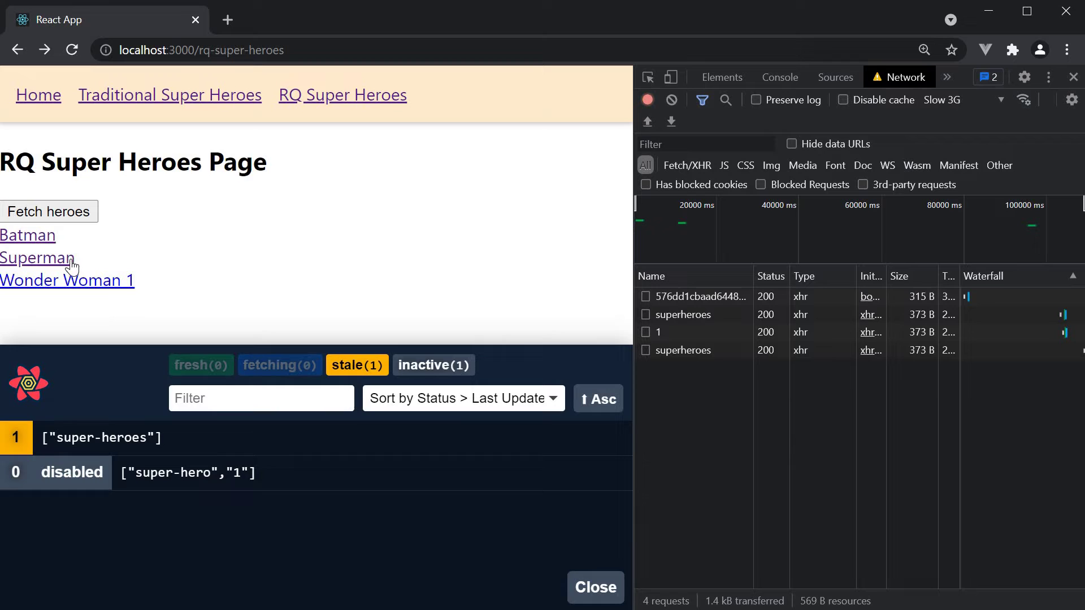
{"action": "left_click", "coordinate": [70, 259]}
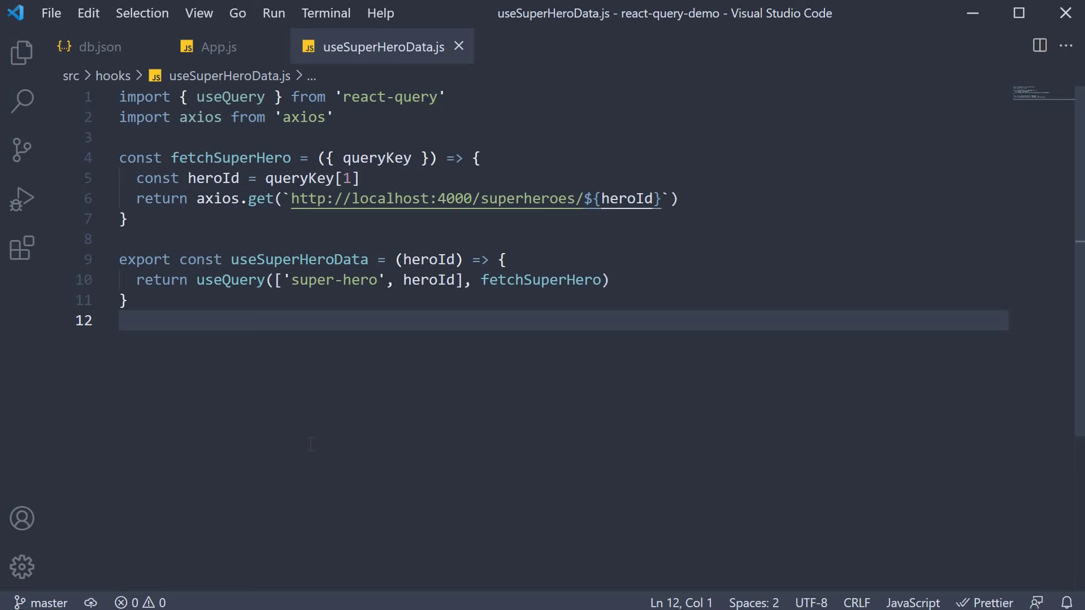
{"action": "left_click", "coordinate": [182, 54]}
{"action": "left_click_drag", "start_coordinate": [326, 423], "coordinate": [506, 423]}
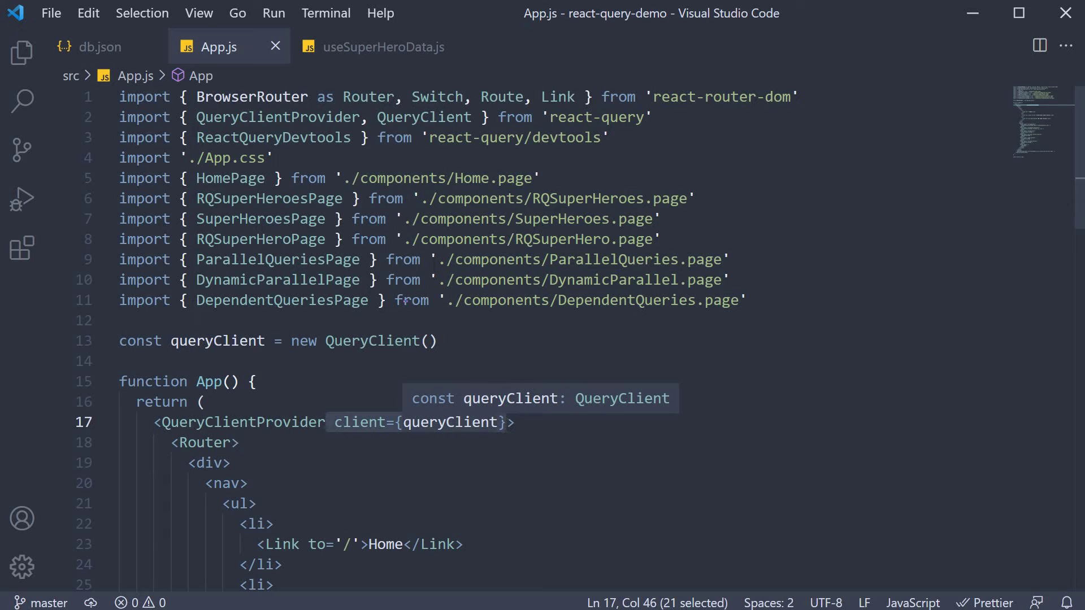
{"action": "left_click", "coordinate": [384, 47]}
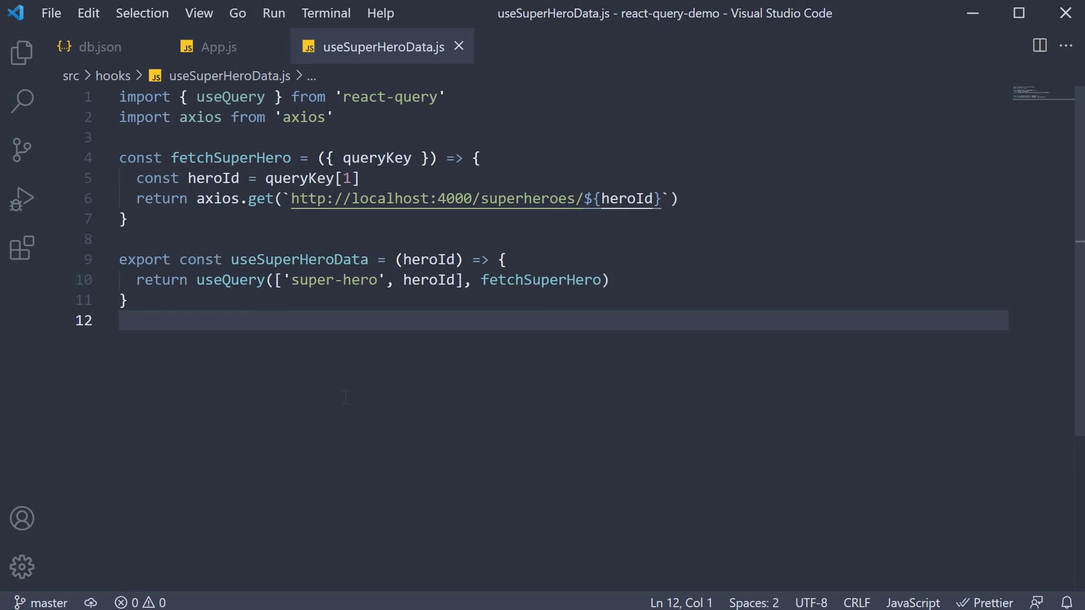
{"action": "left_click", "coordinate": [266, 97]}
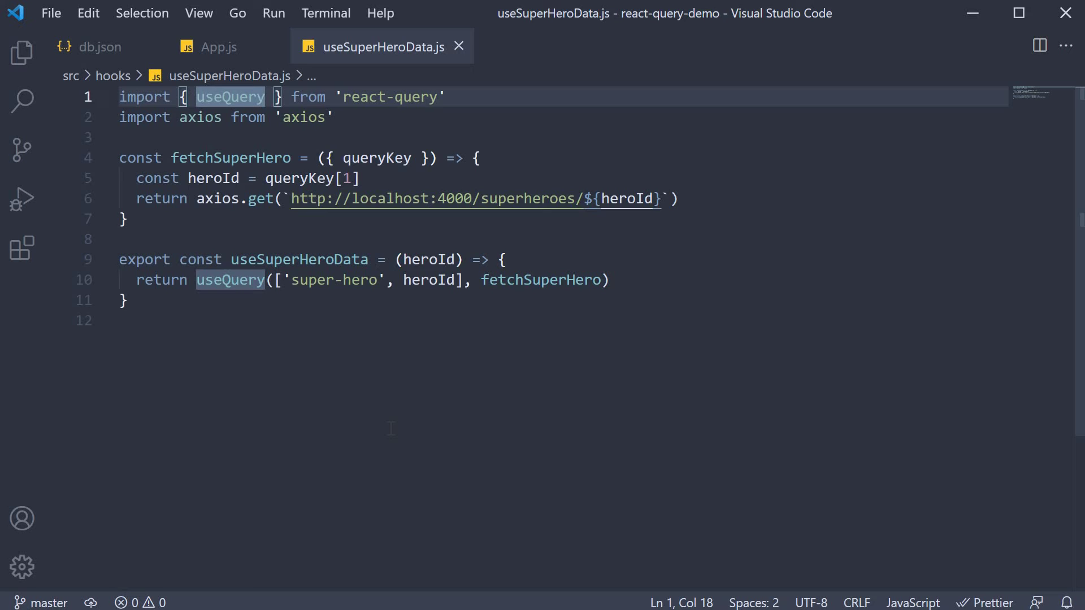
{"action": "type", "text": ", use"}
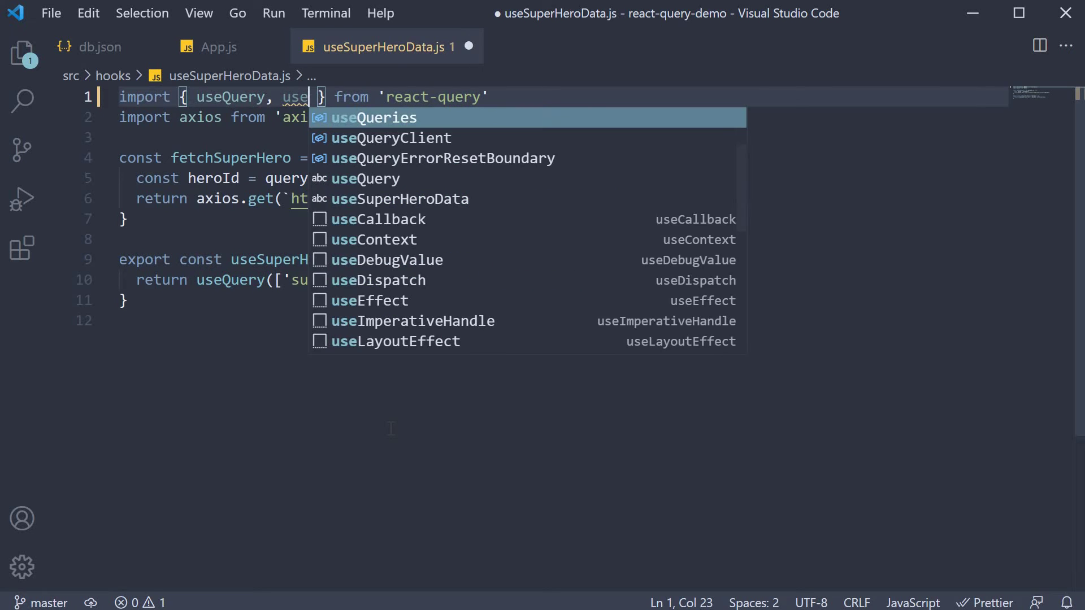
{"action": "type", "text": "Quer"}
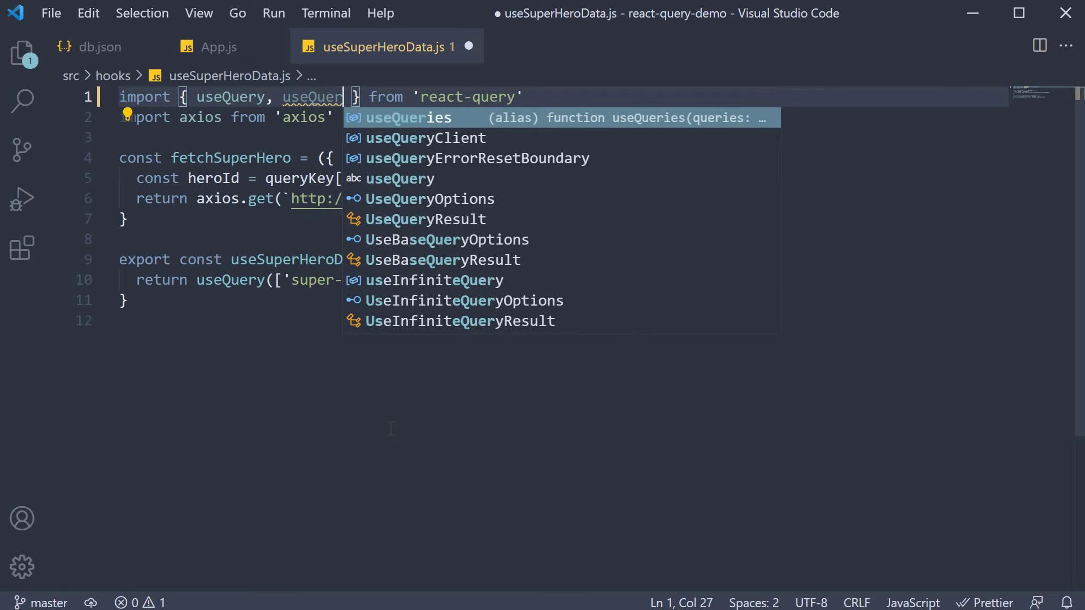
Step: Import useQueryClient and add const queryClient = useQueryClient() on line 10 of the hook
{"action": "key", "text": "Down"}
{"action": "key", "text": "Return"}
{"action": "left_click", "coordinate": [509, 259]}
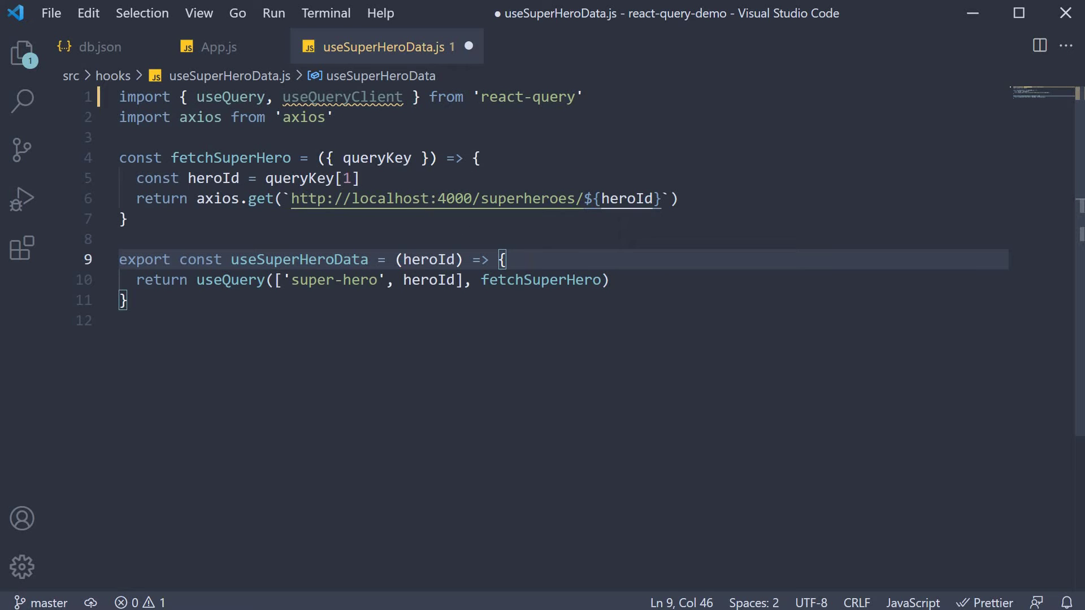
{"action": "key", "text": "Return"}
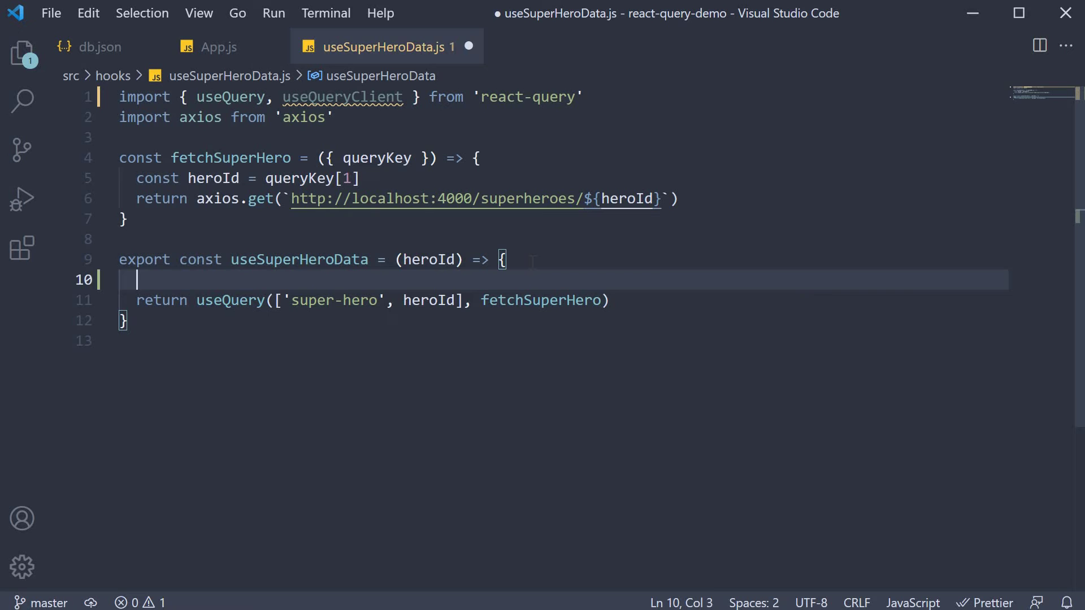
{"action": "type", "text": "useQ"}
{"action": "key", "text": "Return"}
{"action": "type", "text": "()"}
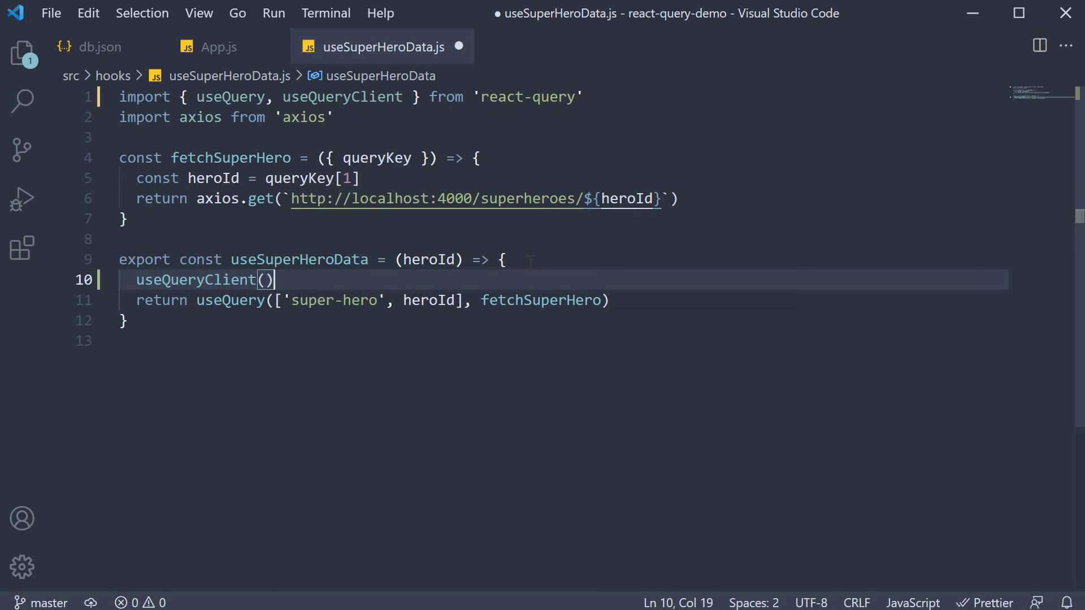
{"action": "key", "text": "Home"}
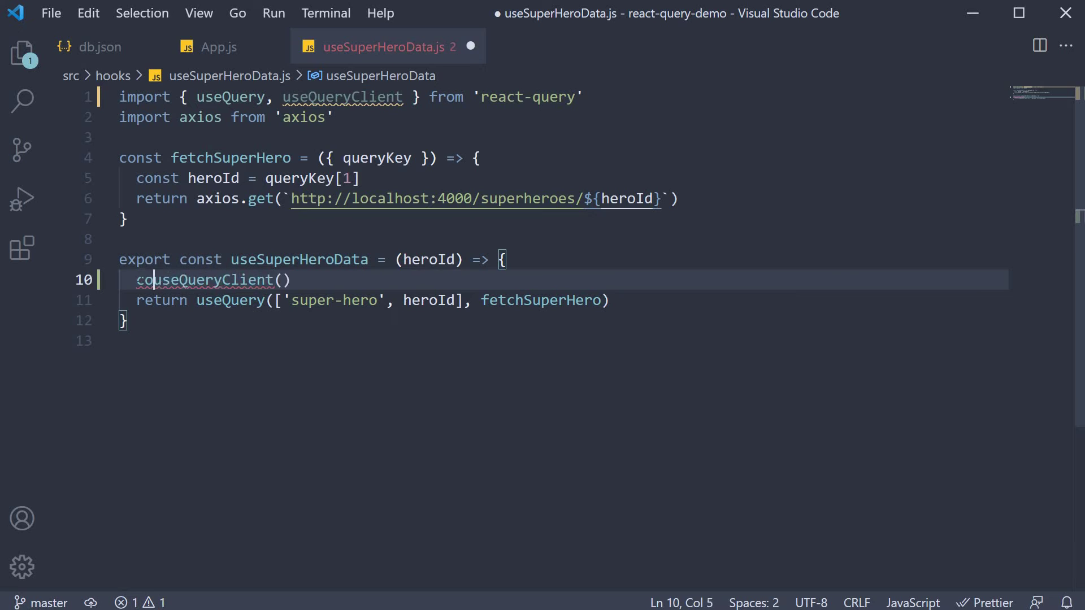
{"action": "type", "text": "const queryCl"}
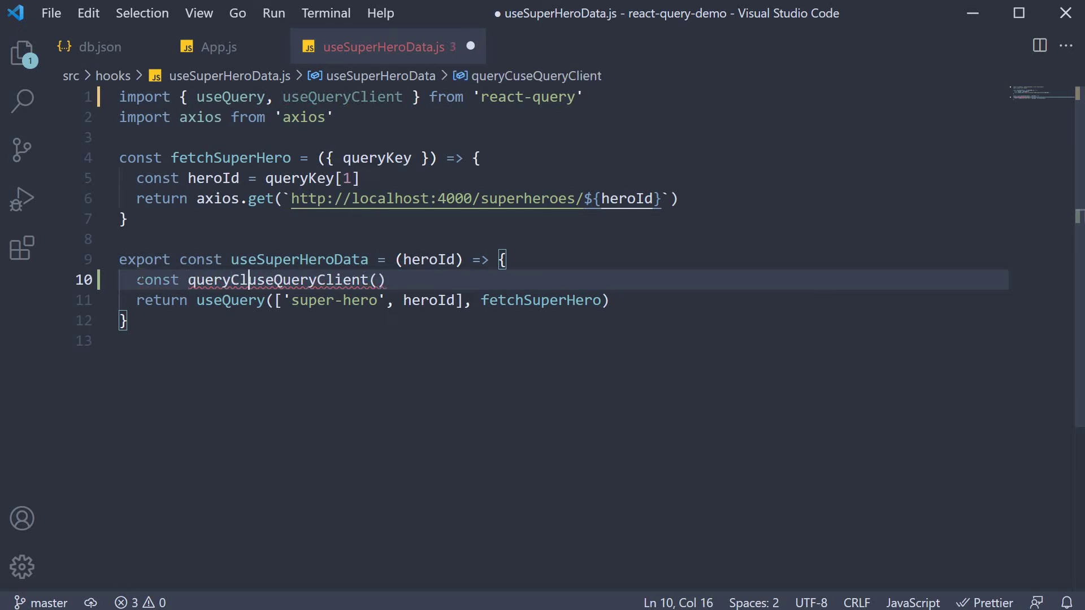
{"action": "type", "text": "ient ="}
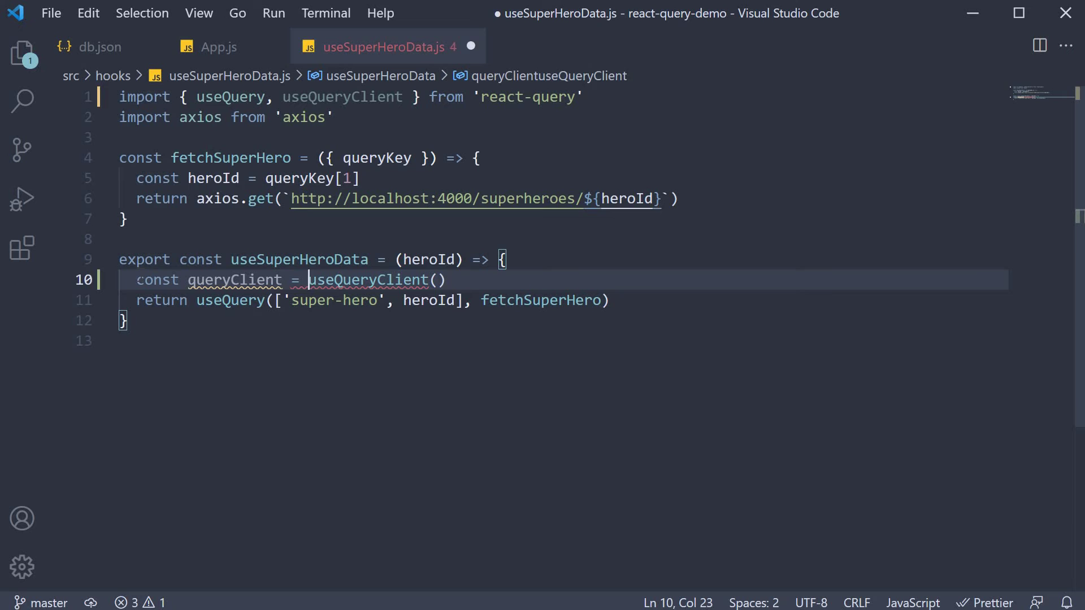
{"action": "key", "text": "End"}
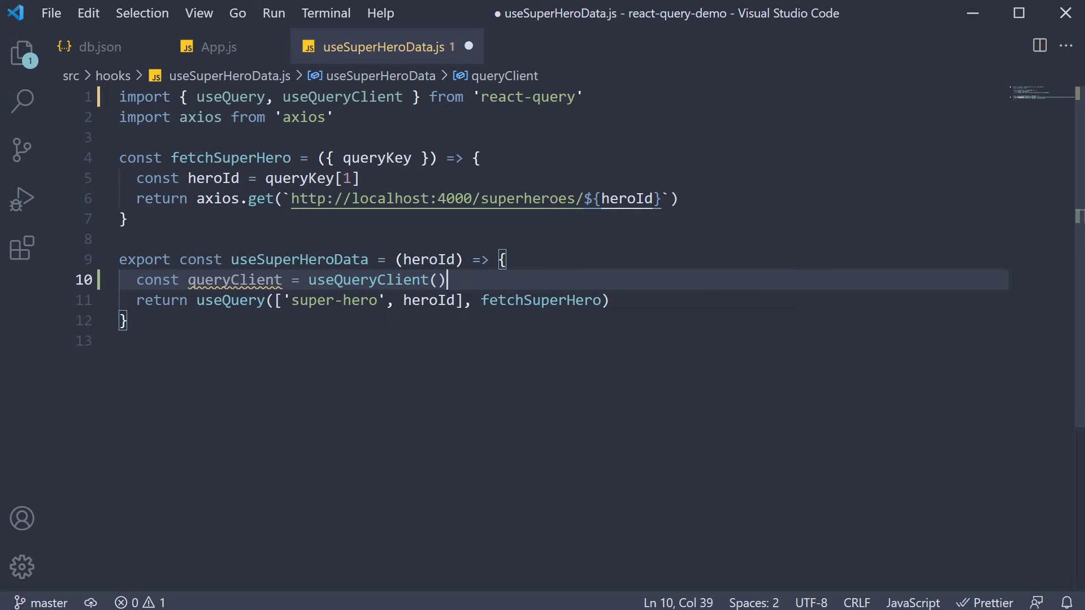
{"action": "double_click", "coordinate": [235, 280]}
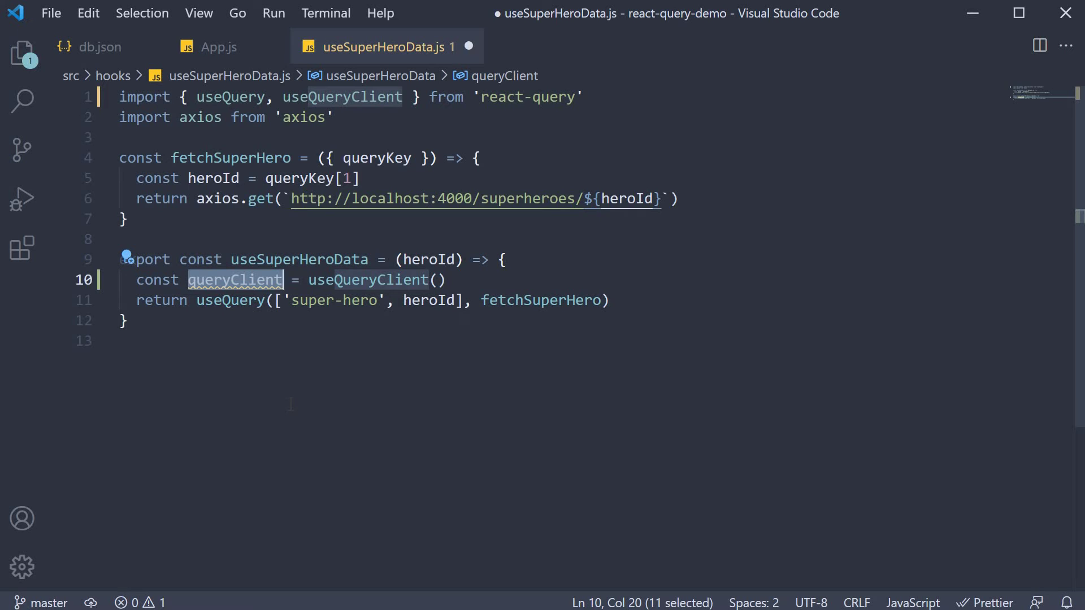
Step: Add an options object after fetchSuperHero containing an empty initialData: () => {} function
{"action": "left_click", "coordinate": [602, 300]}
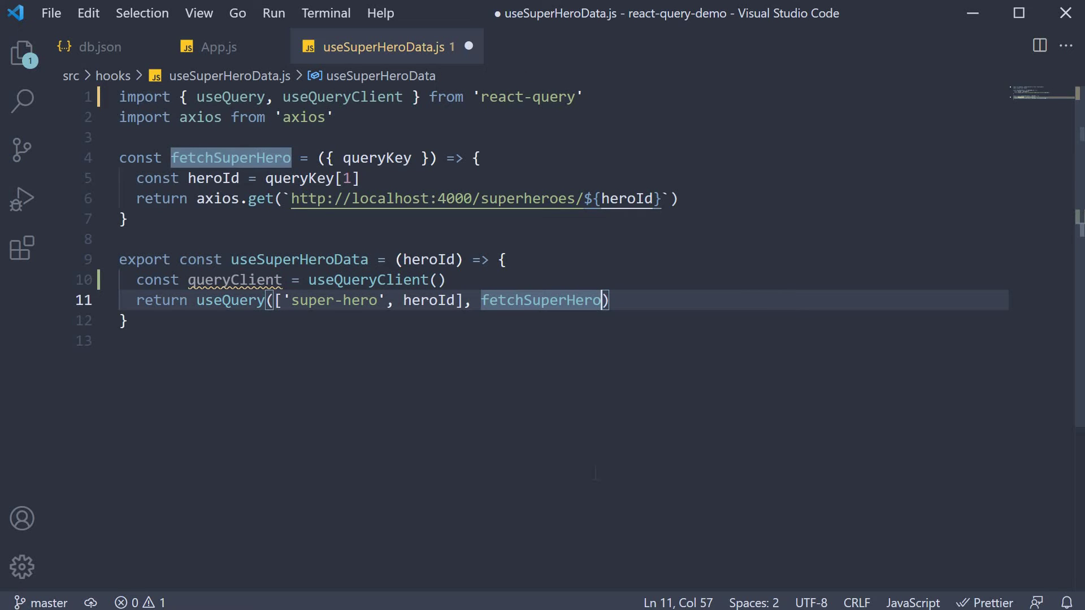
{"action": "type", "text": ", "}
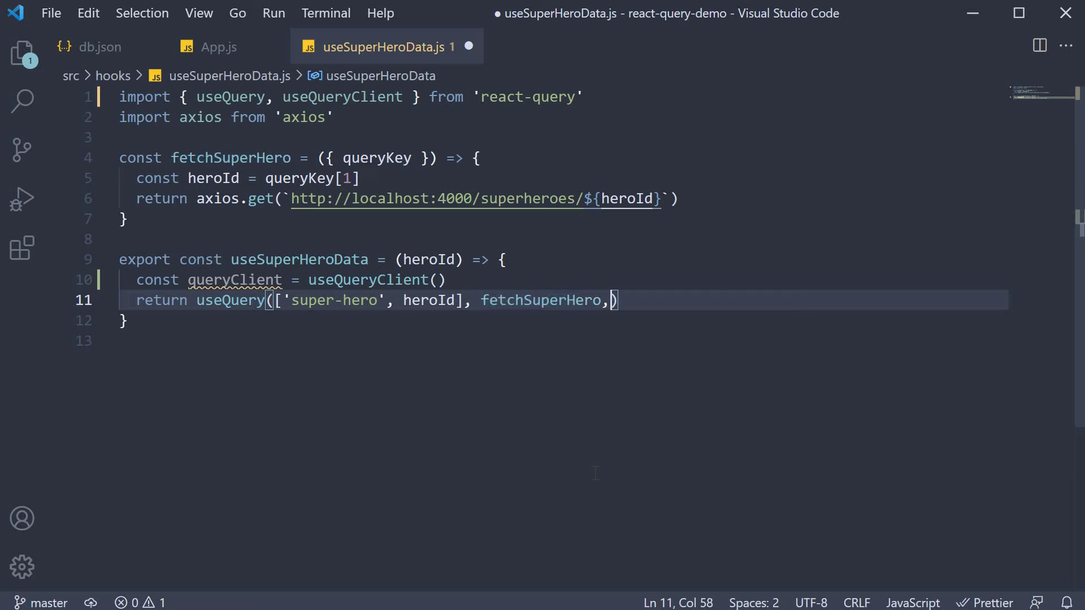
{"action": "type", "text": "{"}
{"action": "key", "text": "Return"}
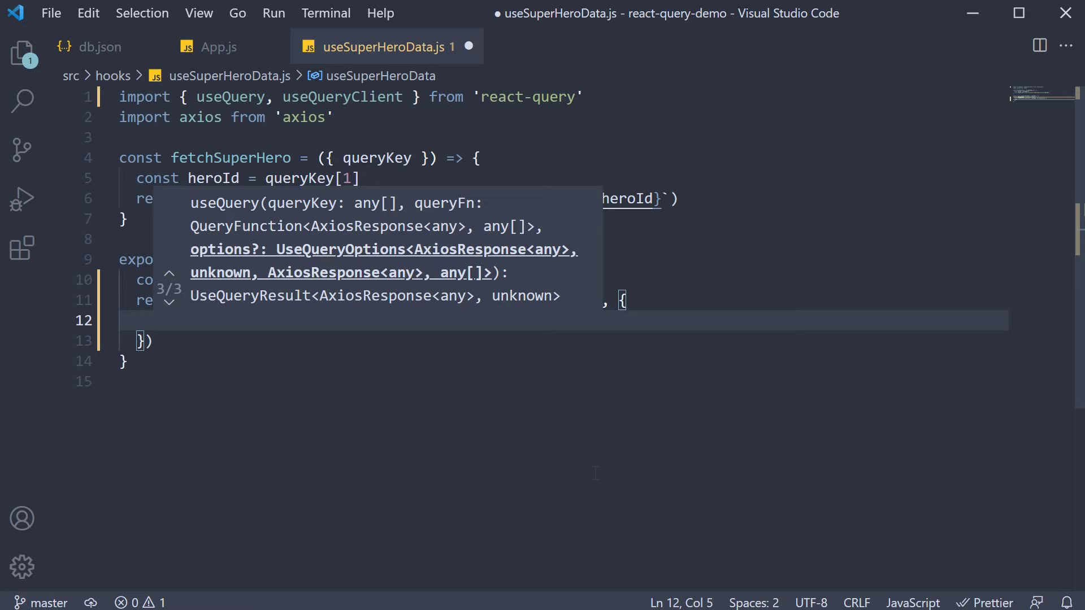
{"action": "type", "text": "initi"}
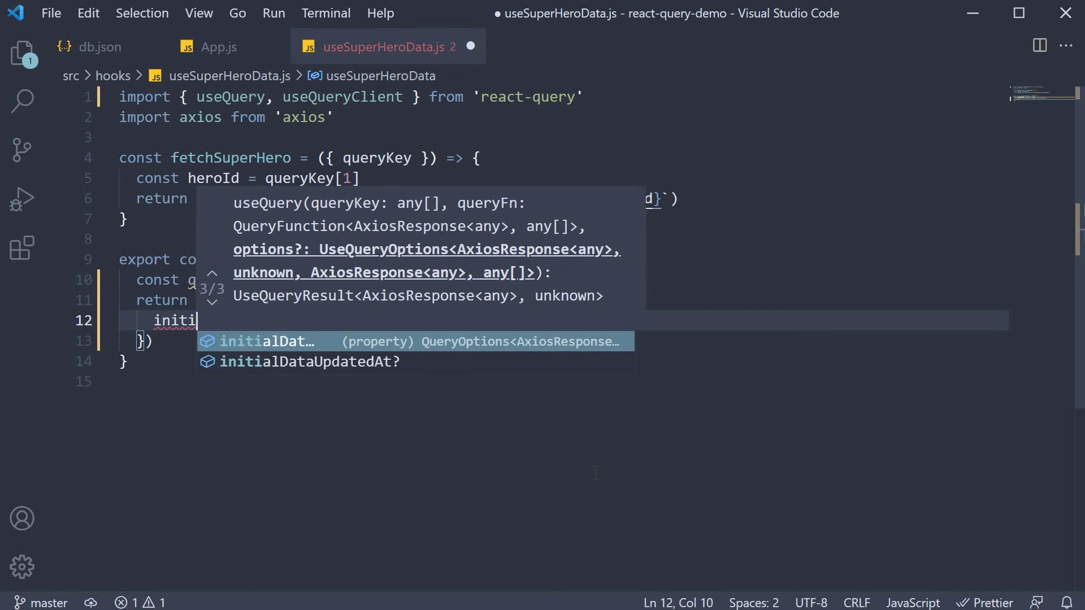
{"action": "key", "text": "Return"}
{"action": "type", "text": ": "}
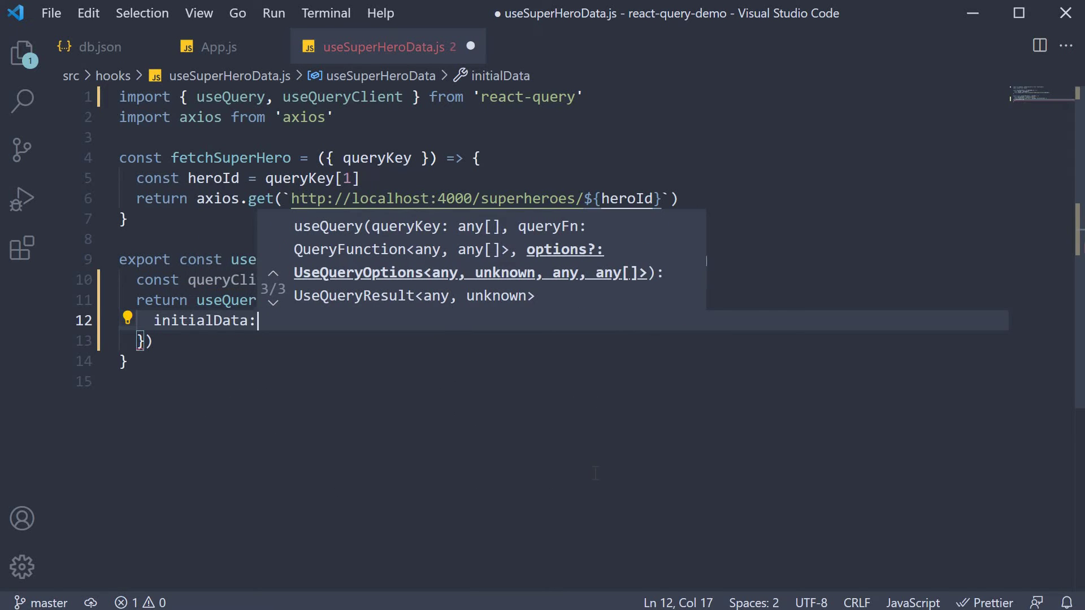
{"action": "type", "text": "() =>"}
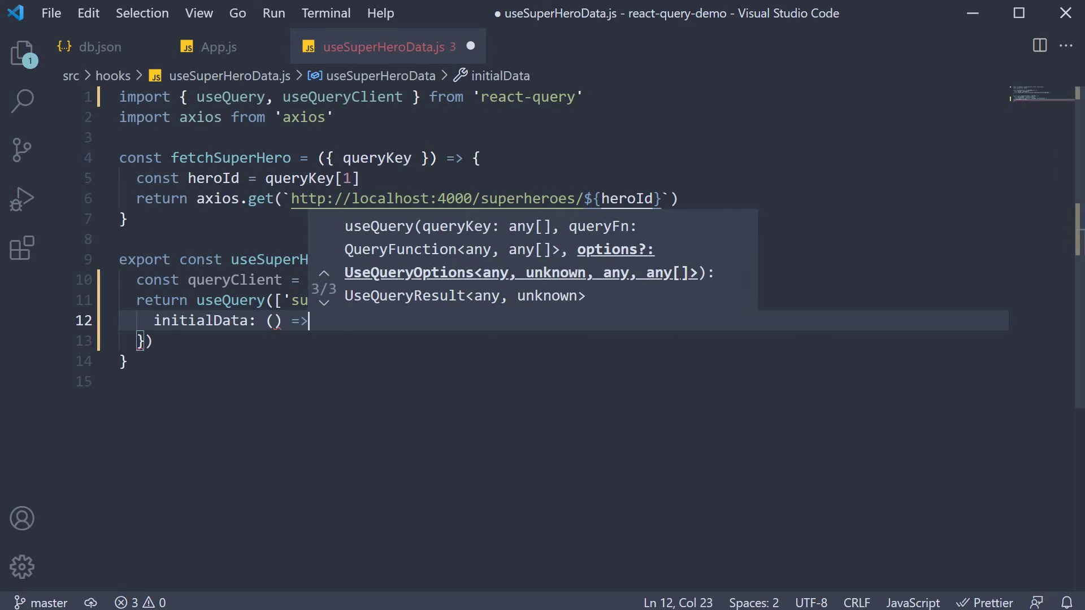
{"action": "type", "text": " {"}
{"action": "key", "text": "Return"}
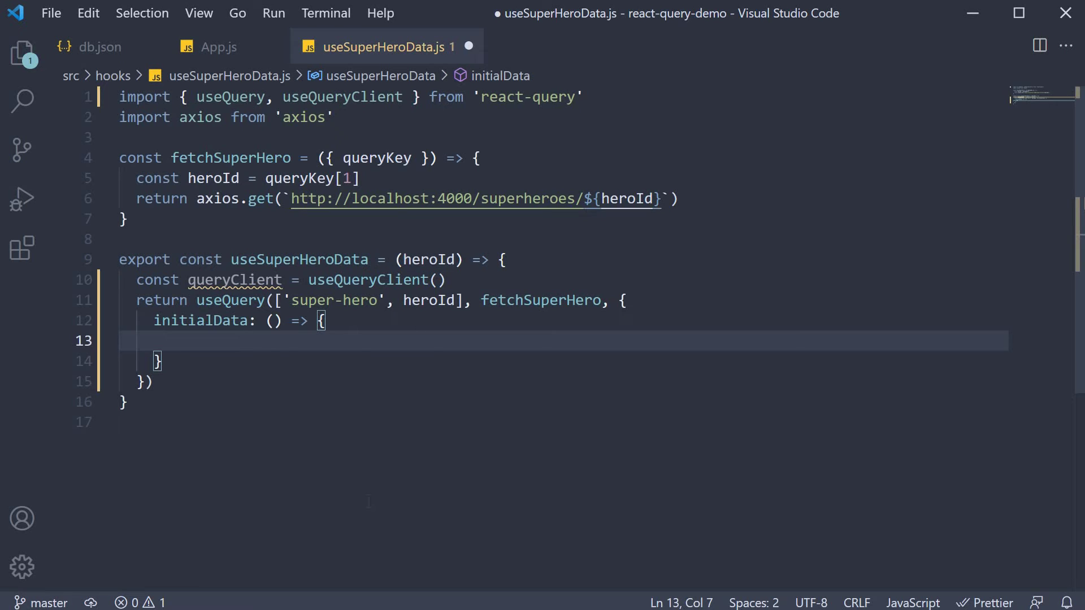
{"action": "type", "text": "const her"}
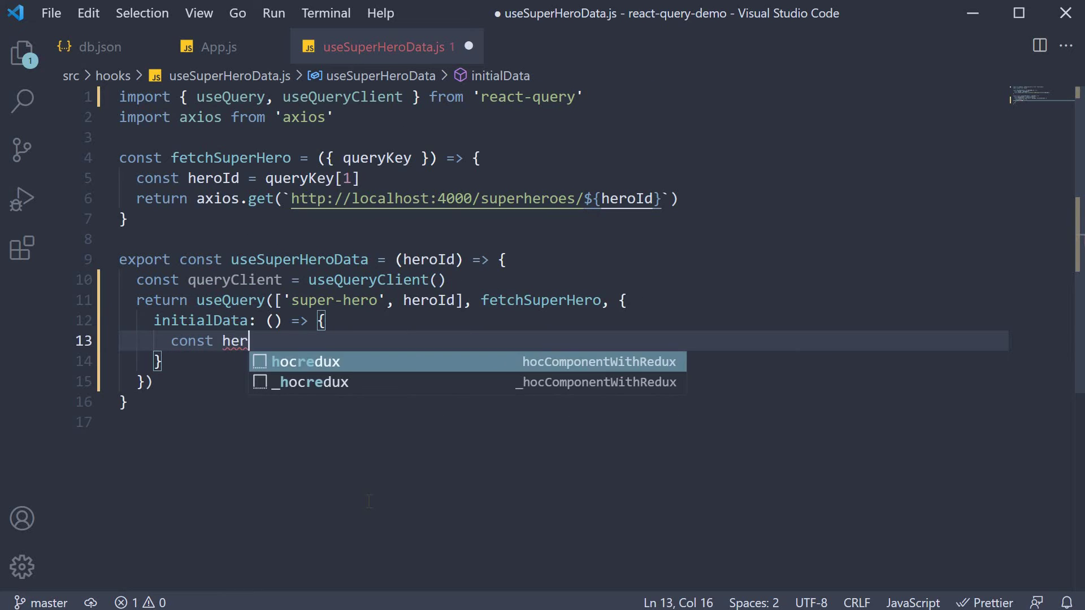
{"action": "type", "text": "o = qu"}
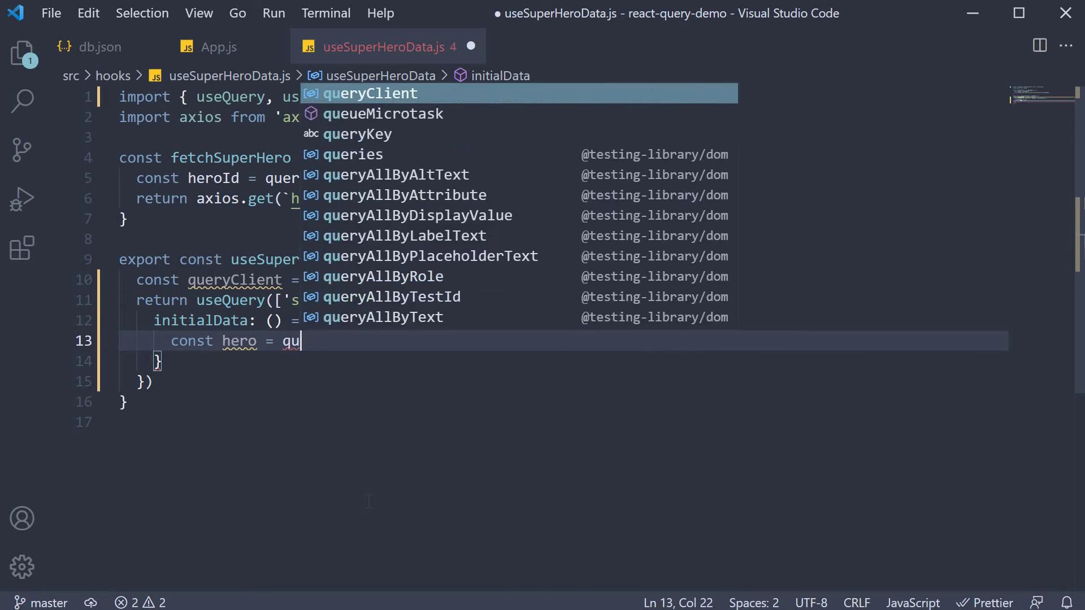
{"action": "type", "text": "ery"}
Step: Write const hero = queryClient.getQueryData('super-heroes') on line 13, quoting the query key
{"action": "key", "text": "Return"}
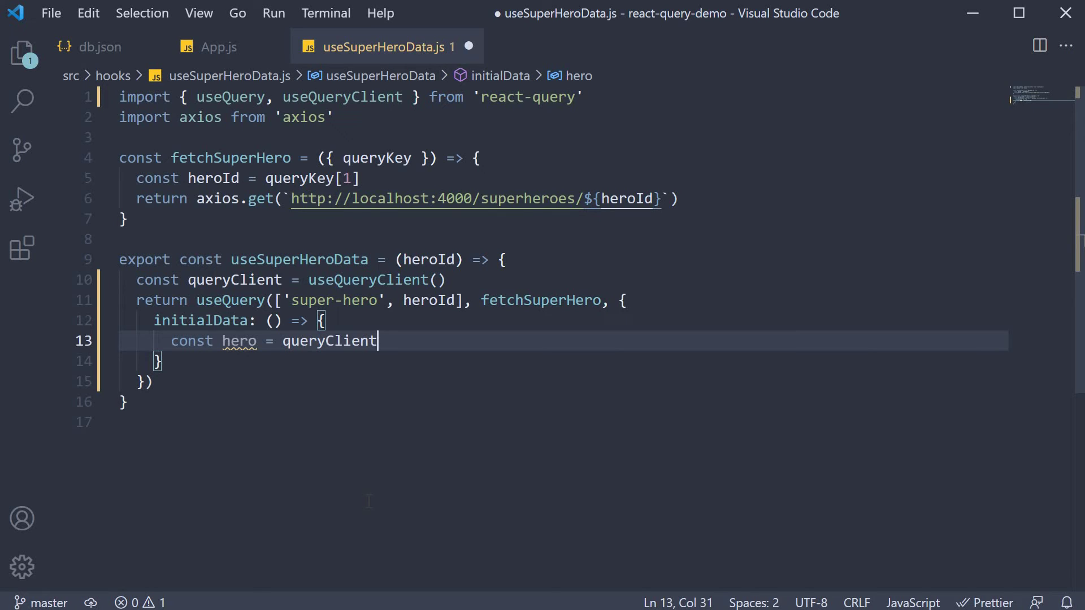
{"action": "type", "text": ".getQ"}
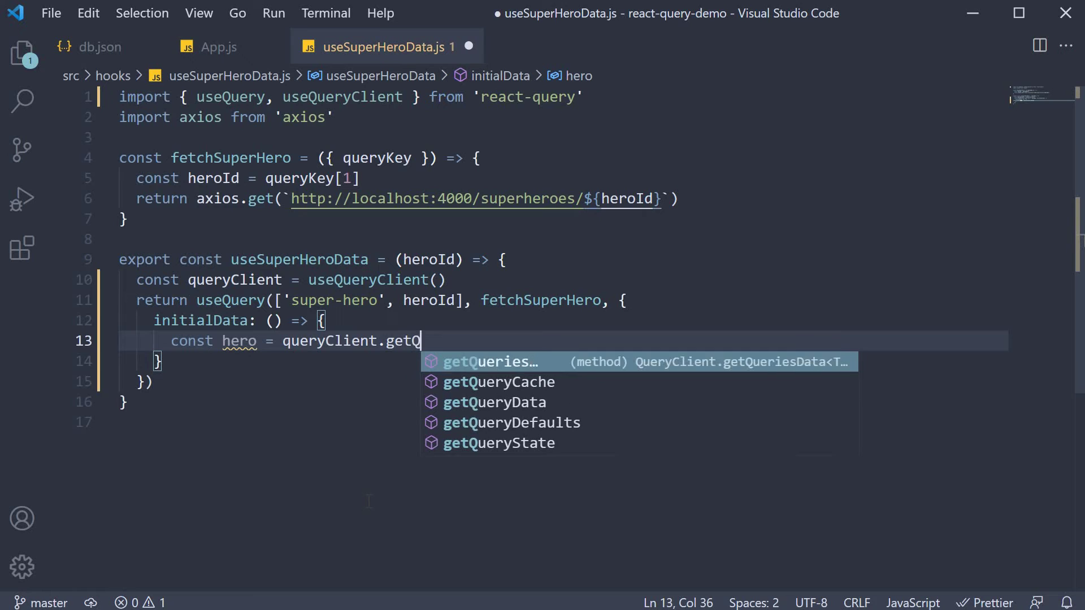
{"action": "key", "text": "Down"}
{"action": "key", "text": "Down"}
{"action": "key", "text": "Return"}
{"action": "type", "text": "("}
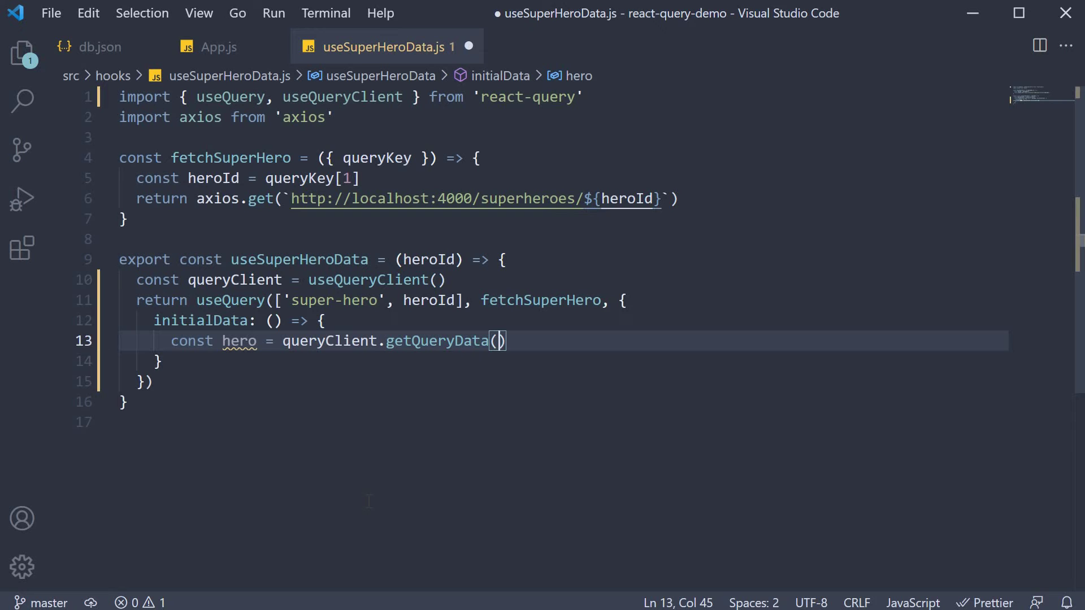
{"action": "type", "text": "su"}
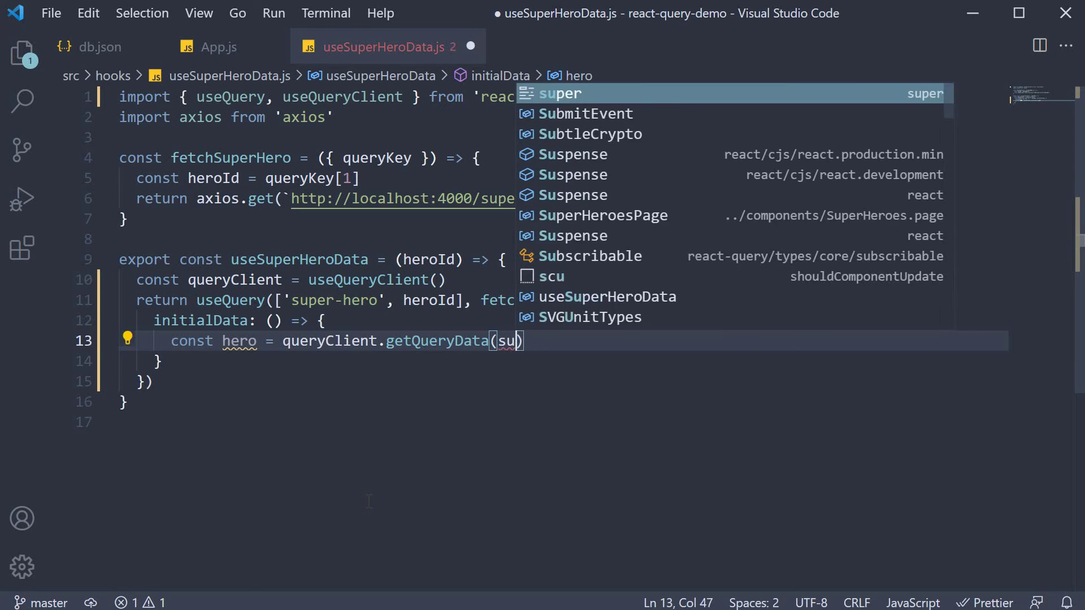
{"action": "type", "text": "per-heroes"}
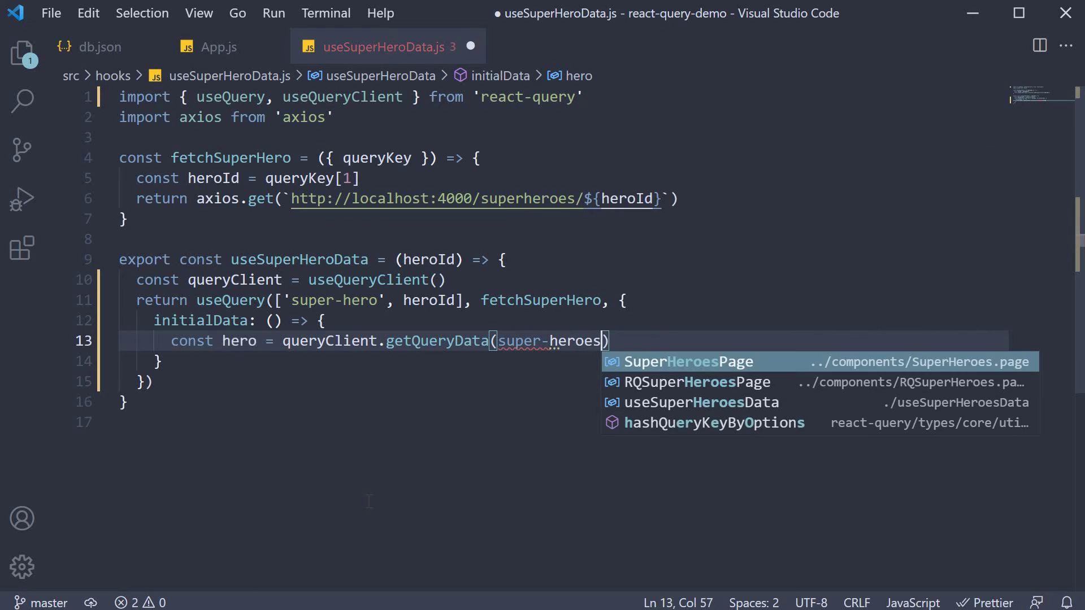
{"action": "key", "text": "Escape"}
{"action": "key", "text": "ctrl+shift+Left"}
{"action": "key", "text": "ctrl+shift+Left"}
{"action": "key", "text": "ctrl+shift+Left"}
{"action": "type", "text": "'"}
{"action": "key", "text": "End"}
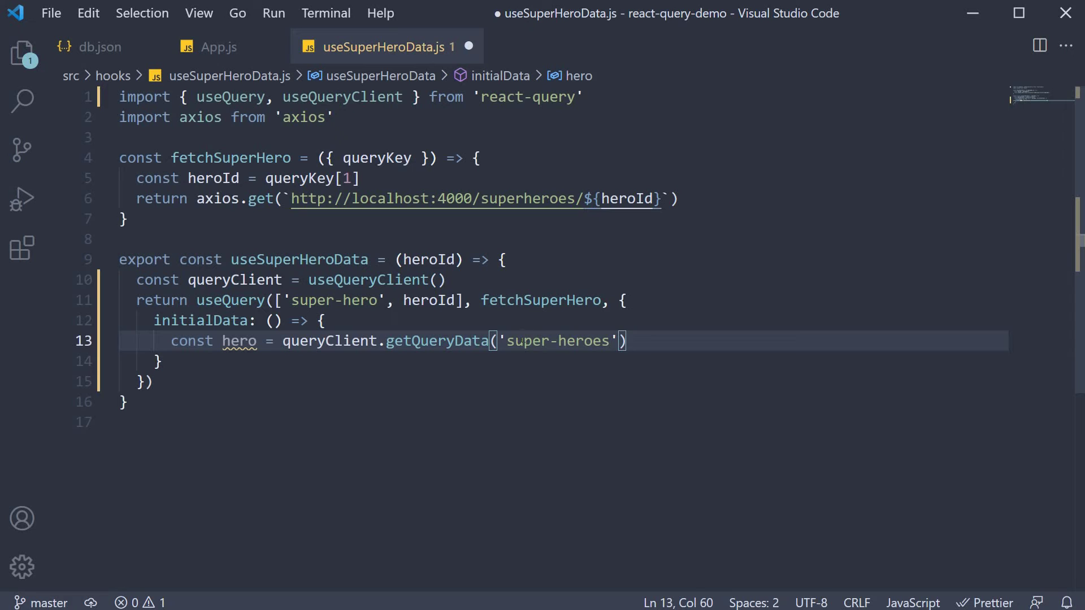
{"action": "key", "text": "shift+Left"}
{"action": "key", "text": "shift+Left"}
{"action": "key", "text": "shift+Left"}
{"action": "key", "text": "shift+Left"}
{"action": "key", "text": "shift+Left"}
{"action": "key", "text": "shift+Left"}
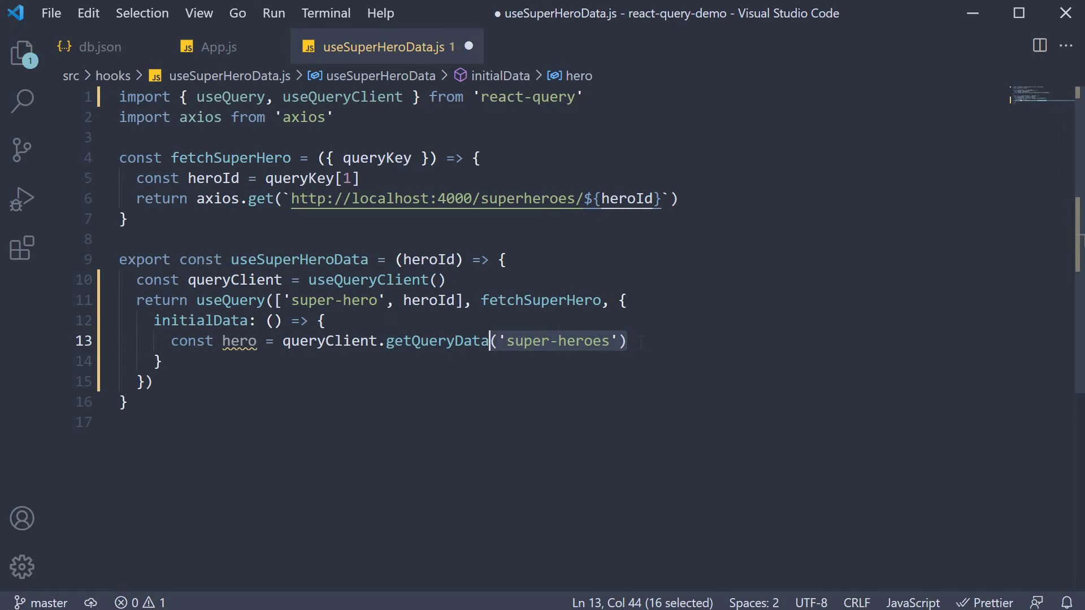
{"action": "key", "text": "End"}
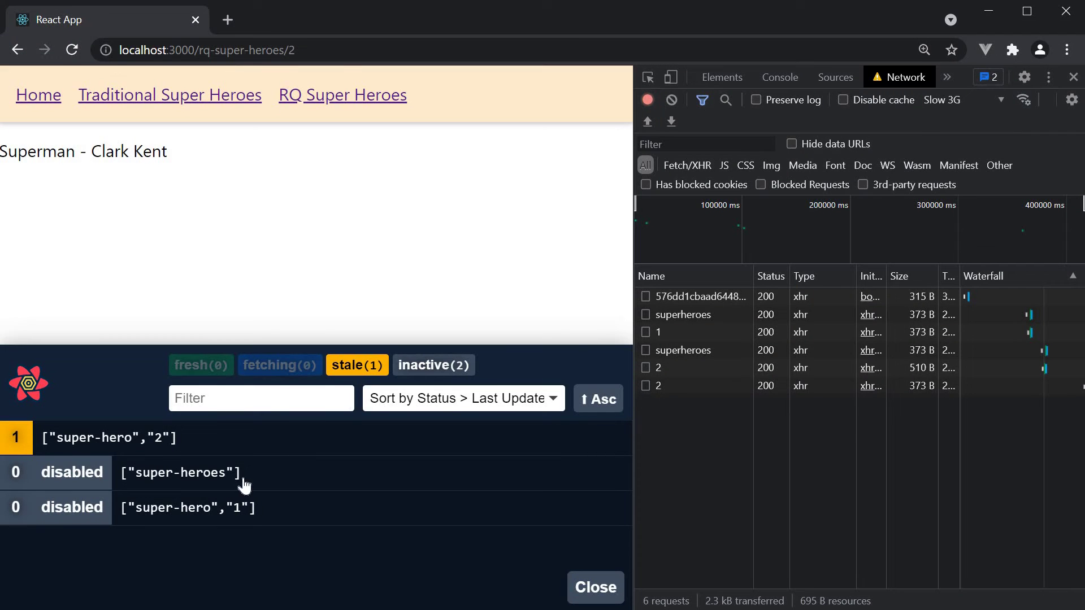
Step: Inspect the cached ["super-heroes"] query in React Query Devtools and expand its data array
{"action": "left_click", "coordinate": [334, 488]}
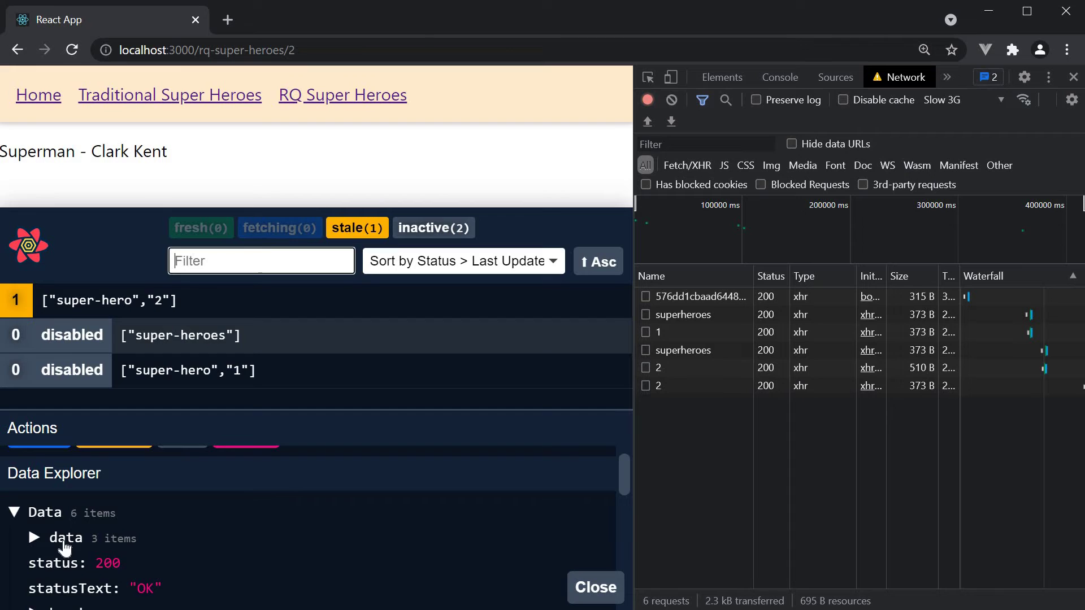
{"action": "left_click", "coordinate": [63, 547]}
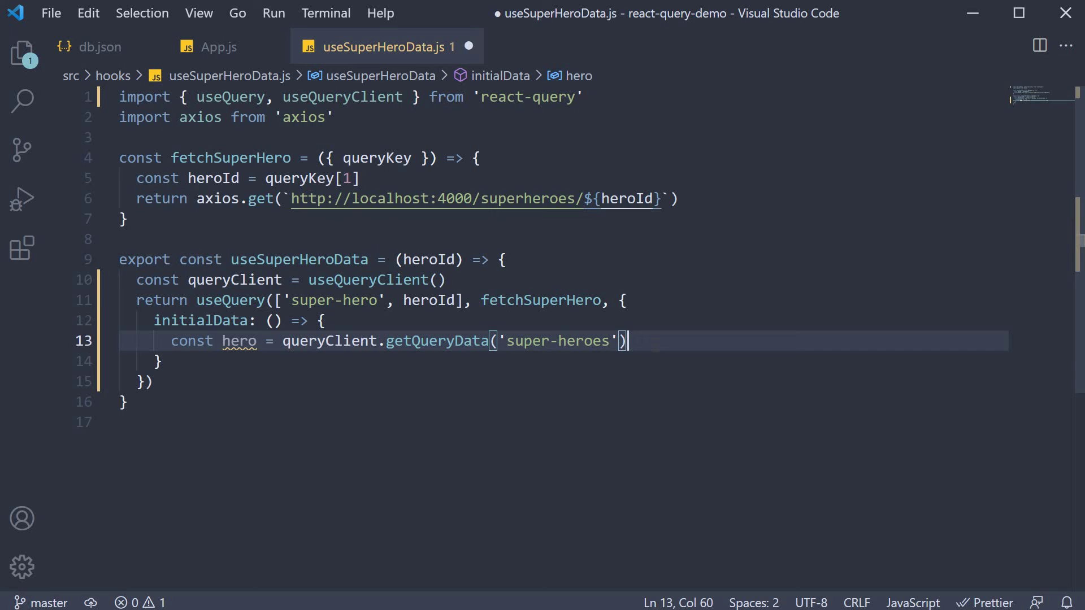
{"action": "type", "text": "?."}
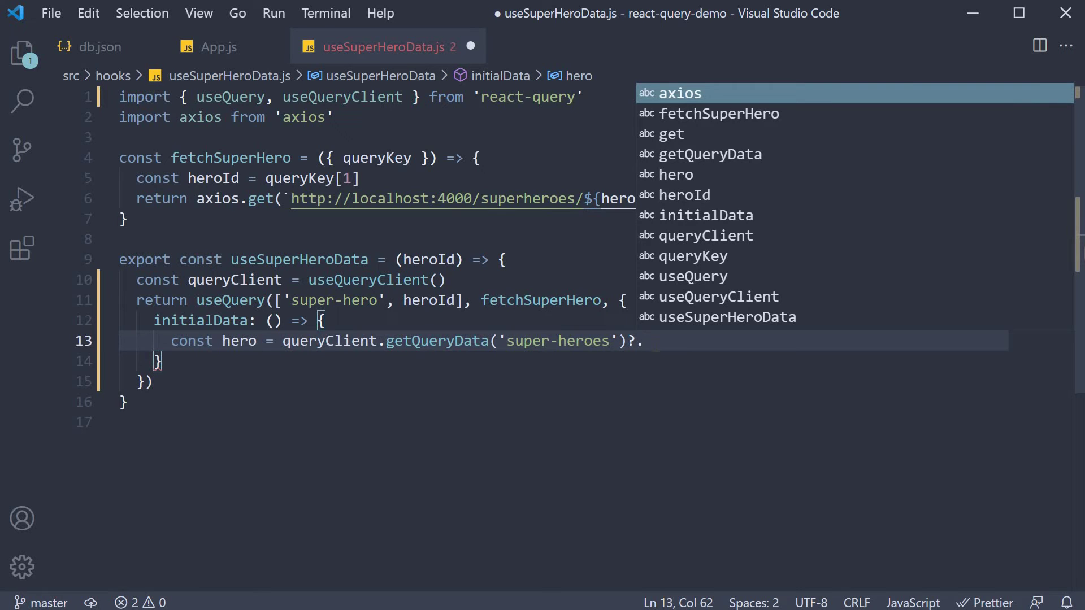
{"action": "type", "text": "data"}
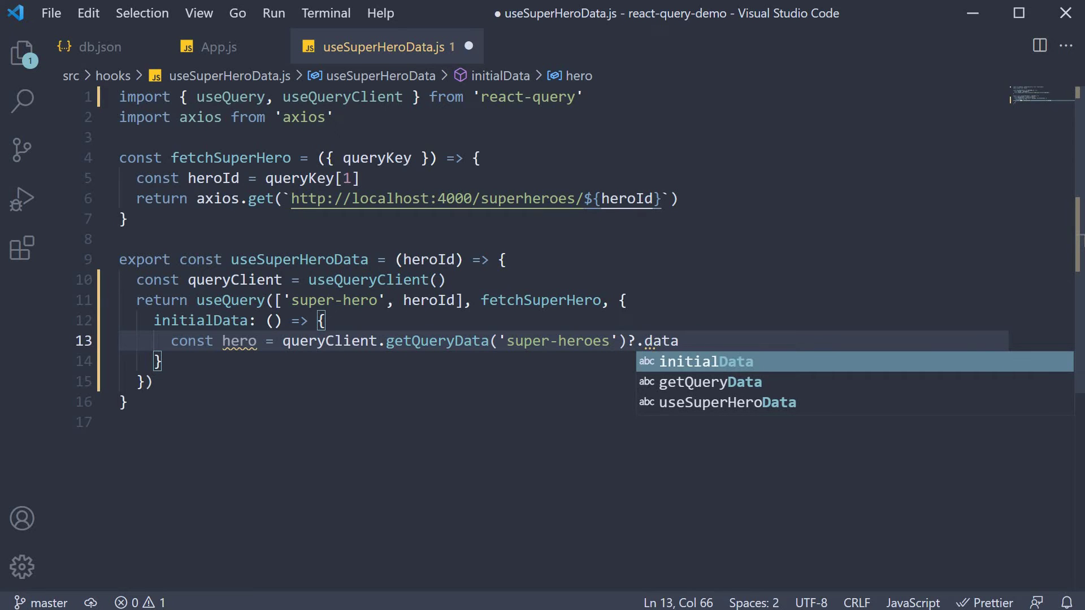
{"action": "type", "text": "?."}
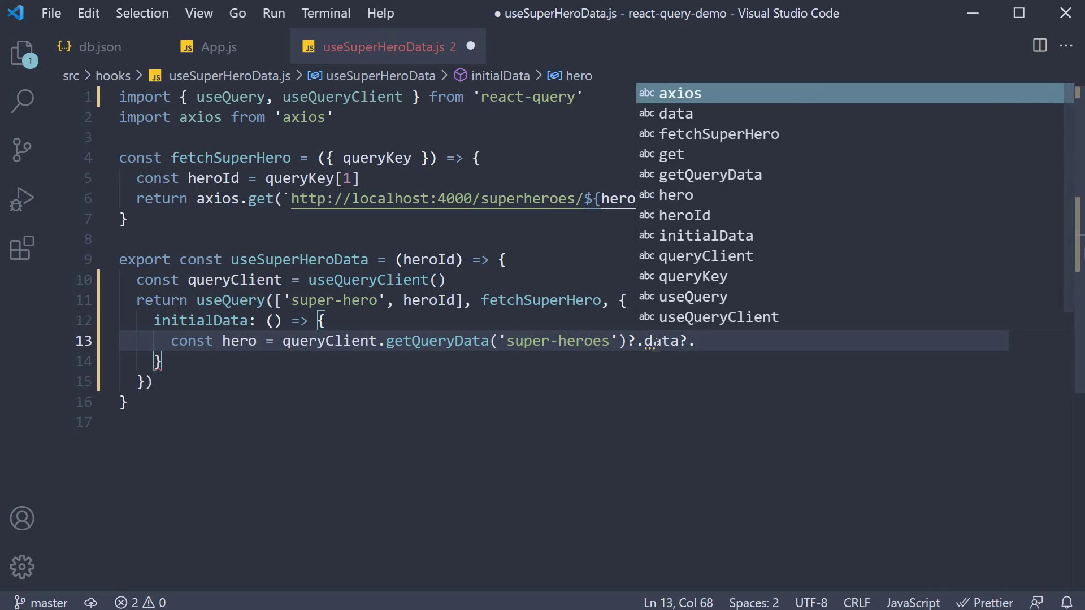
{"action": "type", "text": "find("}
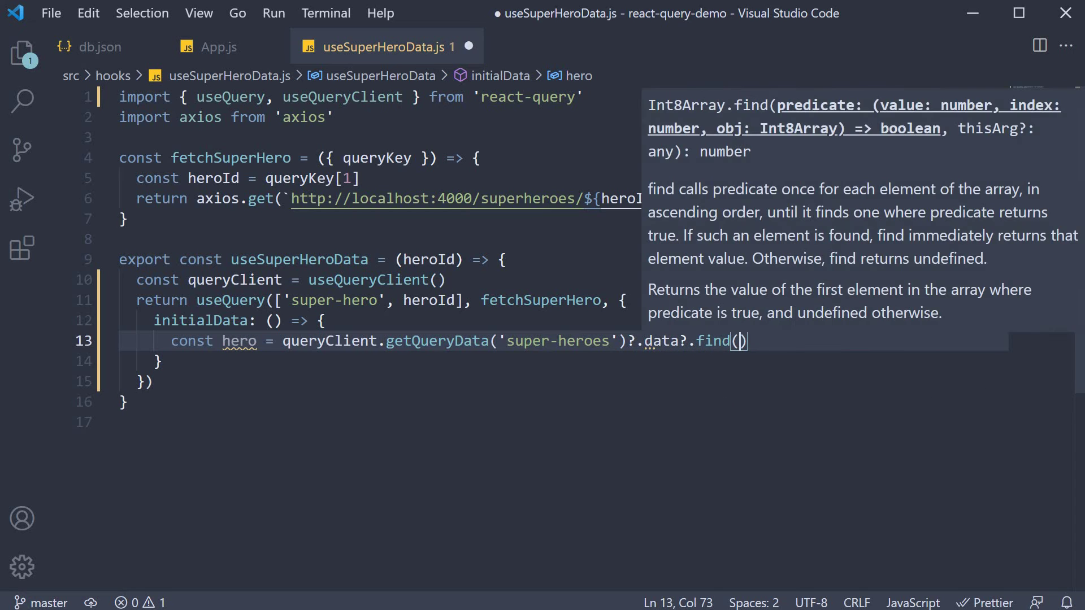
{"action": "type", "text": "hero ="}
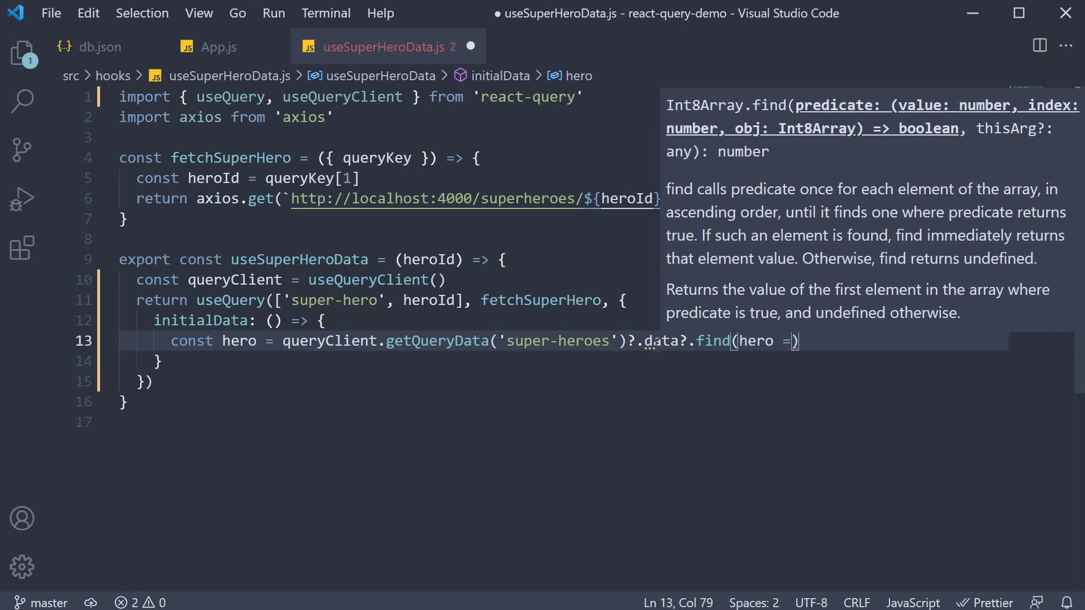
{"action": "type", "text": "> hero.id"}
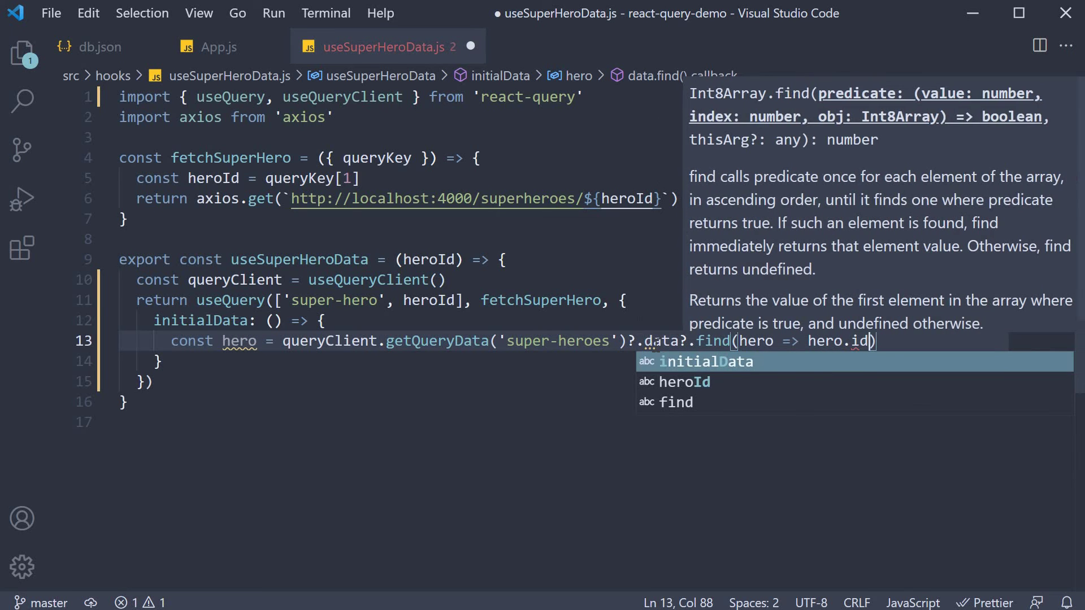
{"action": "type", "text": " === "}
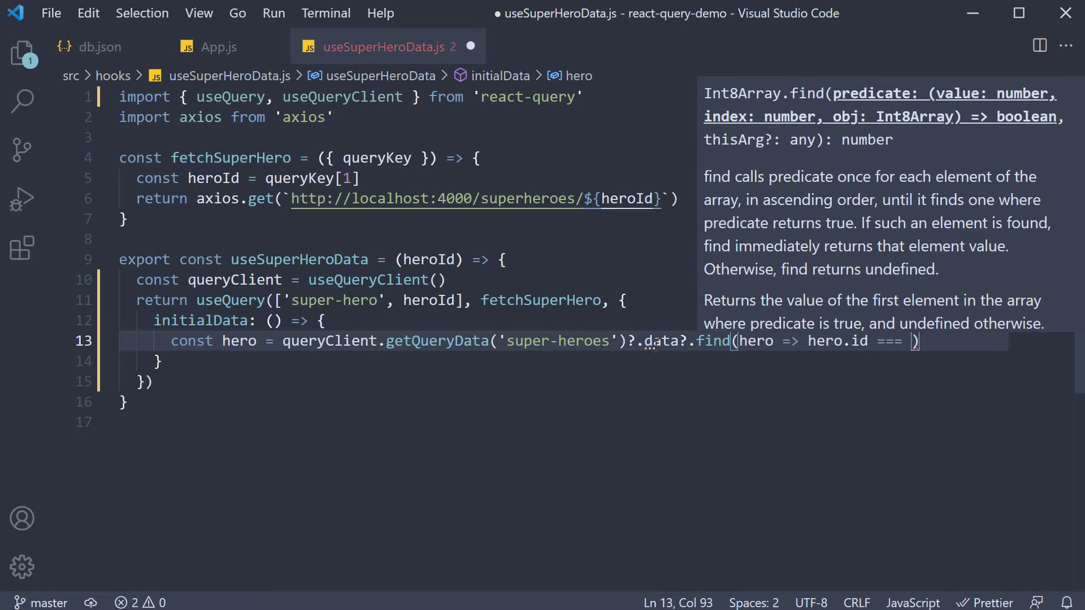
{"action": "type", "text": "pa"}
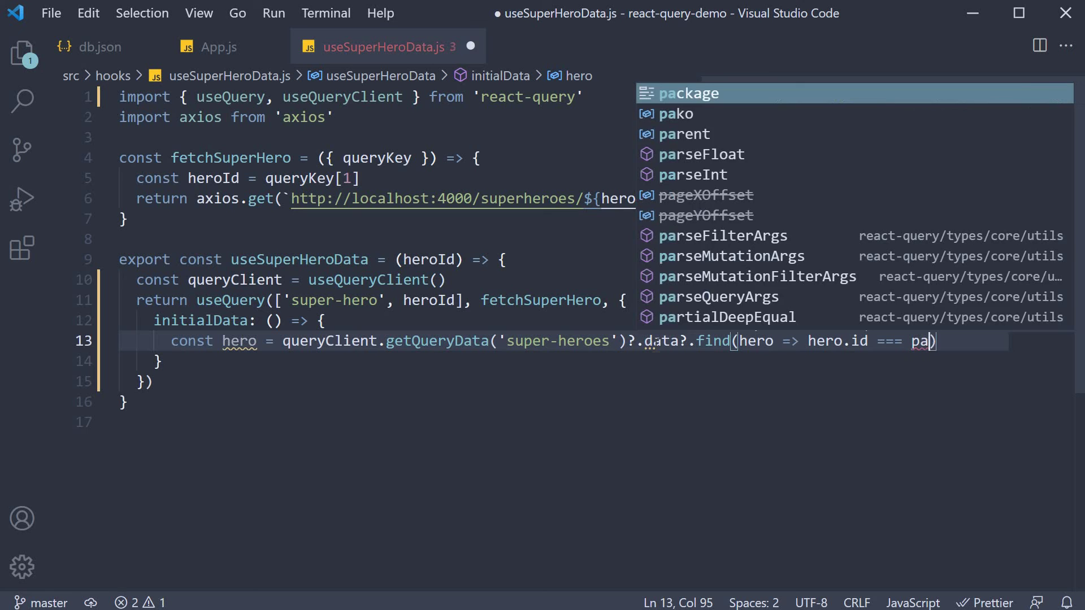
{"action": "type", "text": "rseIt"}
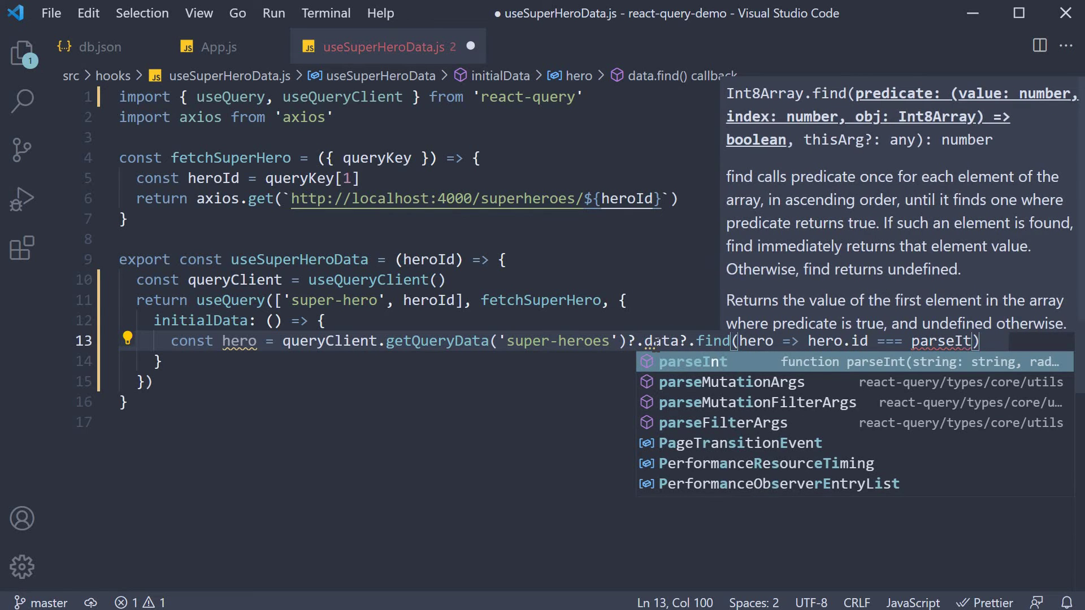
Step: Chain ?.data?.find(hero => hero.id === parseInt()) onto the getQueryData line
{"action": "key", "text": "BackSpace"}
{"action": "key", "text": "BackSpace"}
{"action": "type", "text": "Int("}
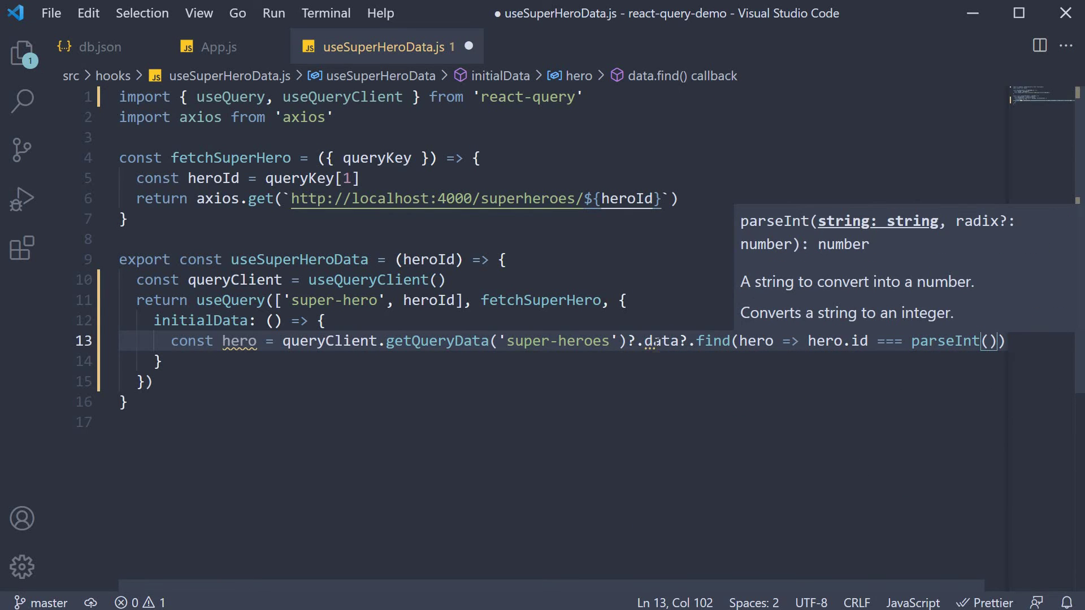
{"action": "type", "text": "heroI"}
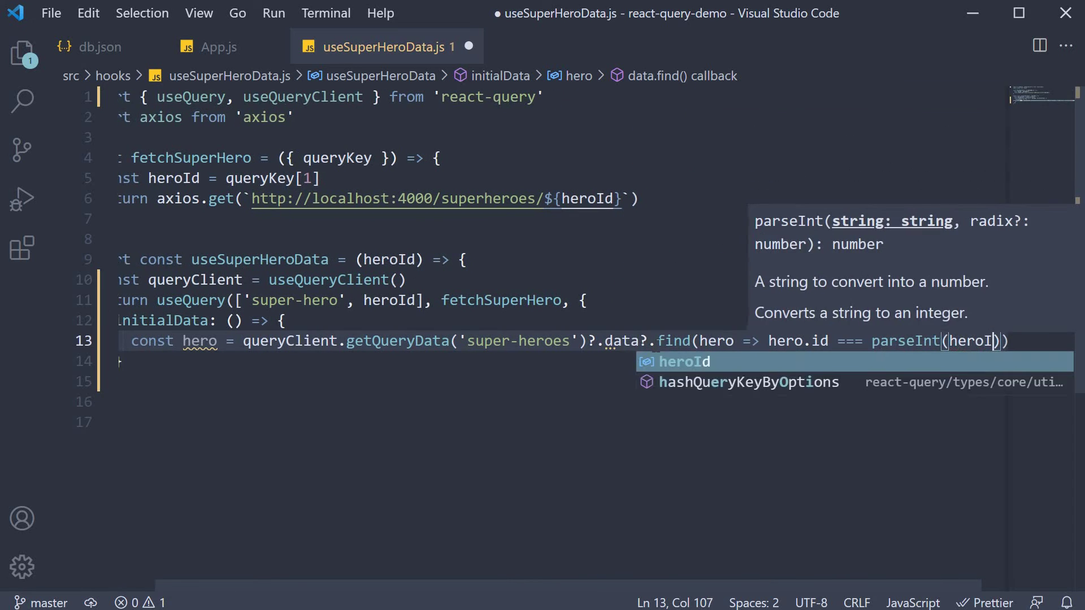
{"action": "type", "text": "d"}
Step: Save the hook, then add an if (hero) block returning { data: hero } below the lookup
{"action": "key", "text": "ctrl+s"}
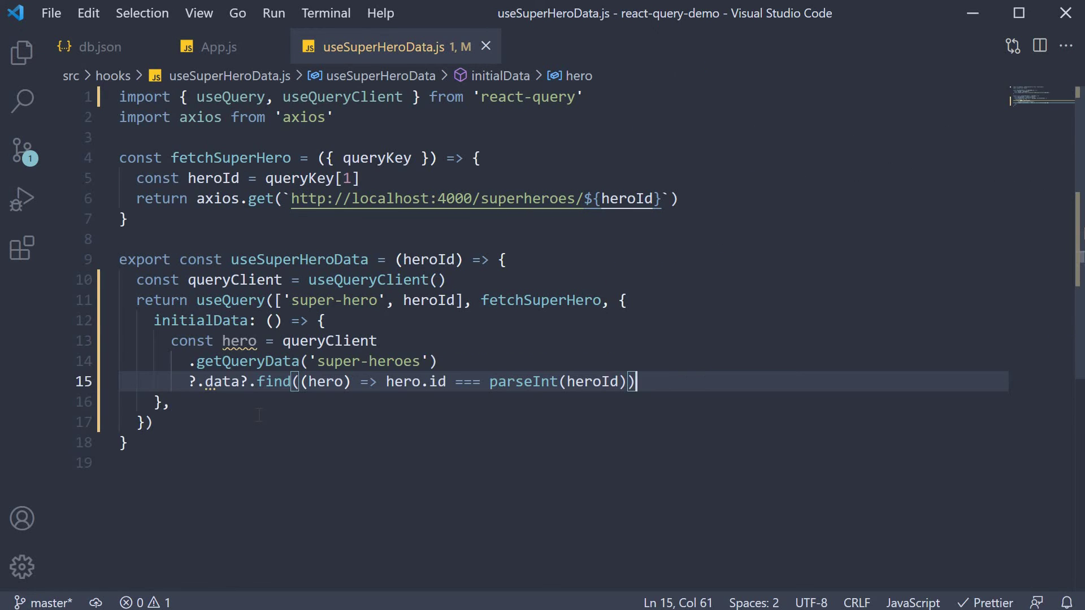
{"action": "double_click", "coordinate": [240, 341]}
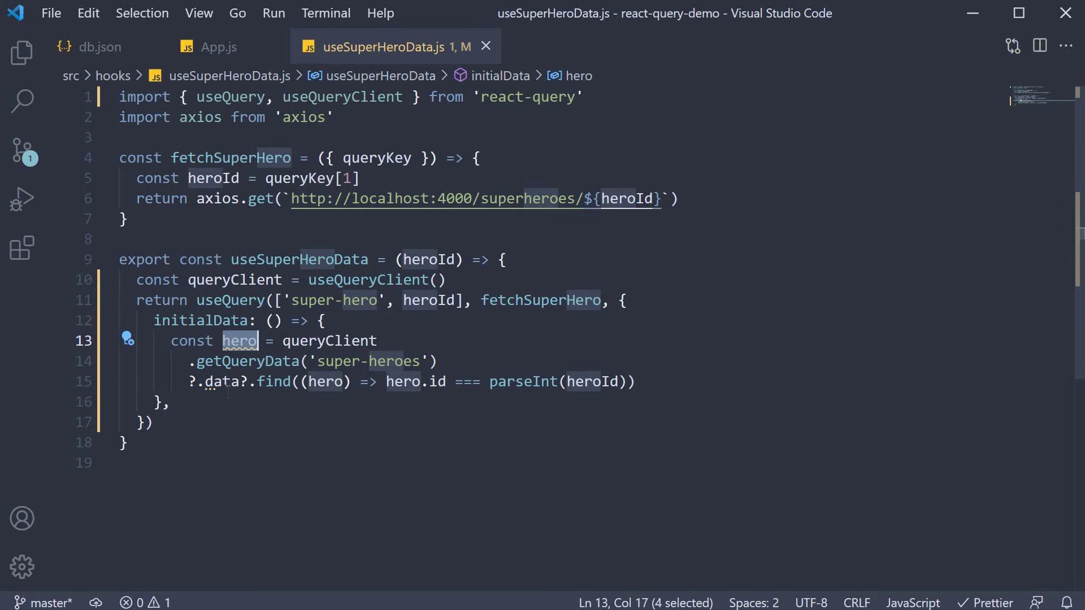
{"action": "left_click", "coordinate": [647, 388]}
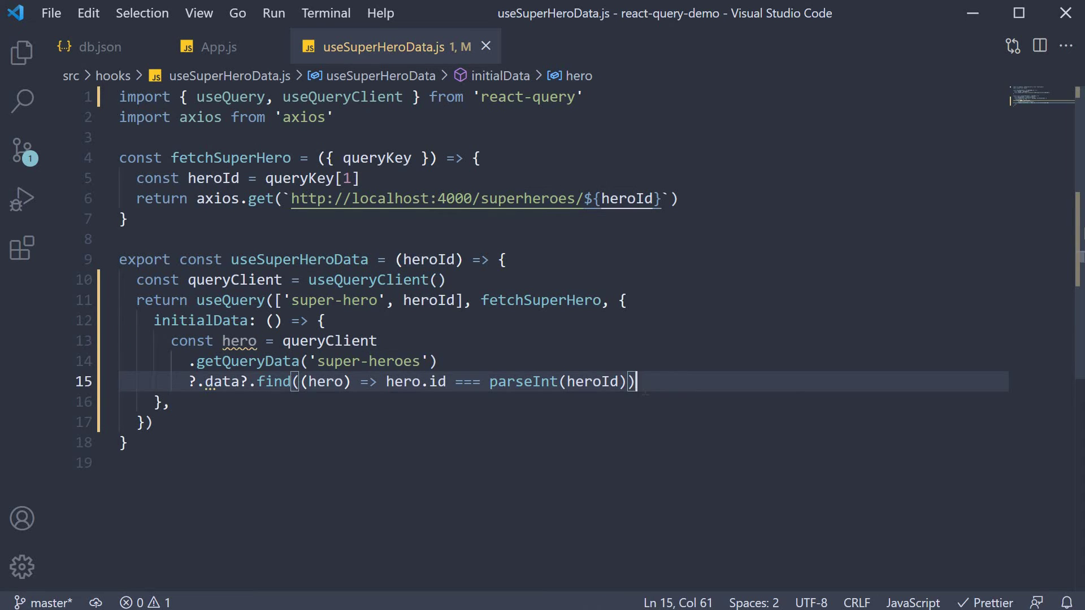
{"action": "key", "text": "Return"}
{"action": "key", "text": "Return"}
{"action": "type", "text": "if(h"}
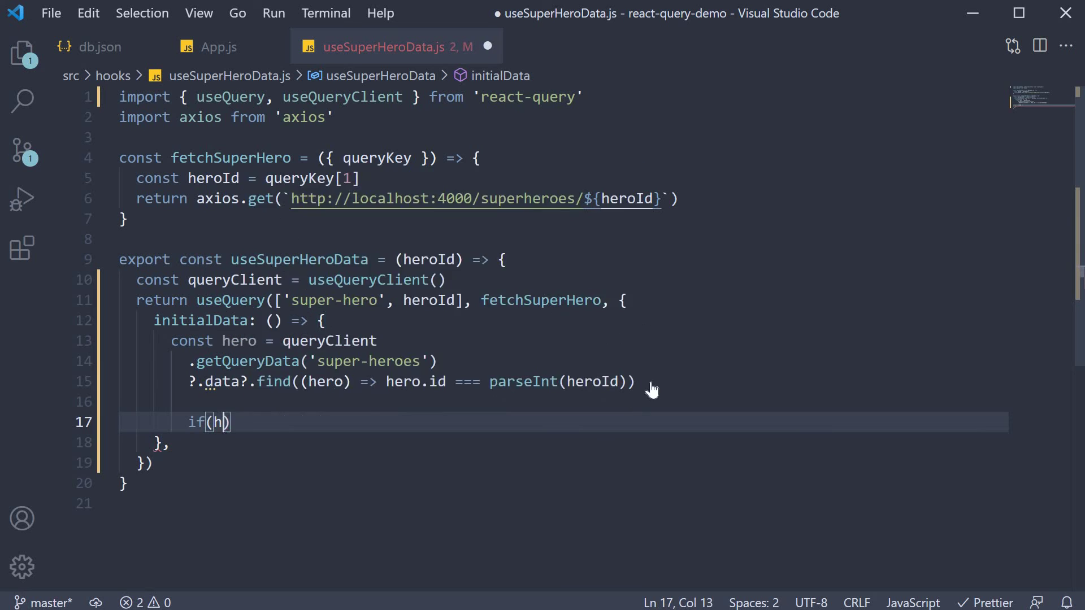
{"action": "type", "text": "ero)"}
{"action": "type", "text": " {"}
{"action": "key", "text": "Return"}
{"action": "type", "text": "re"}
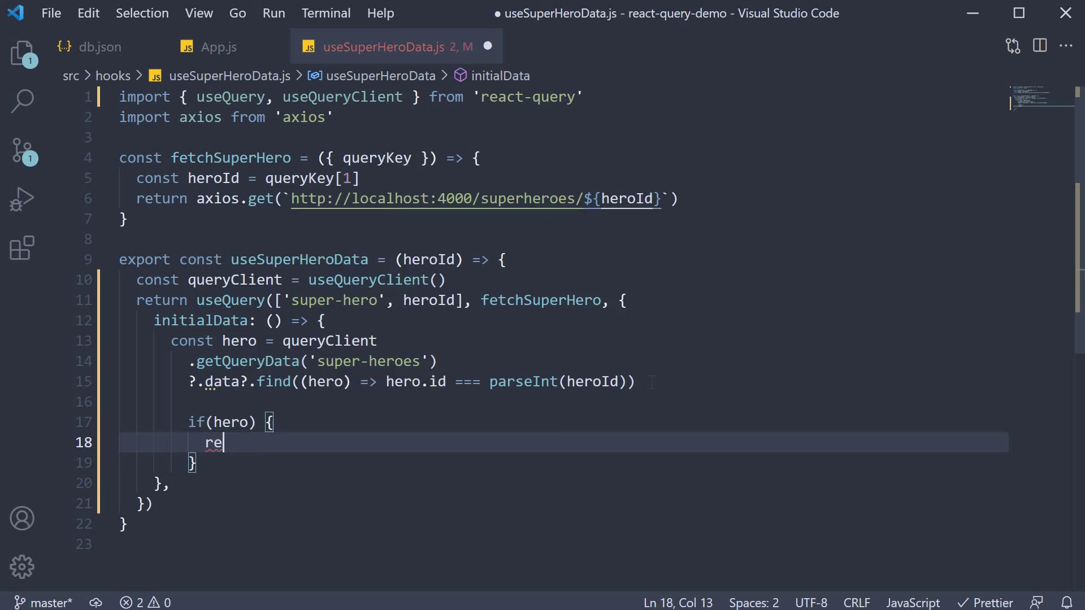
{"action": "type", "text": "turn"}
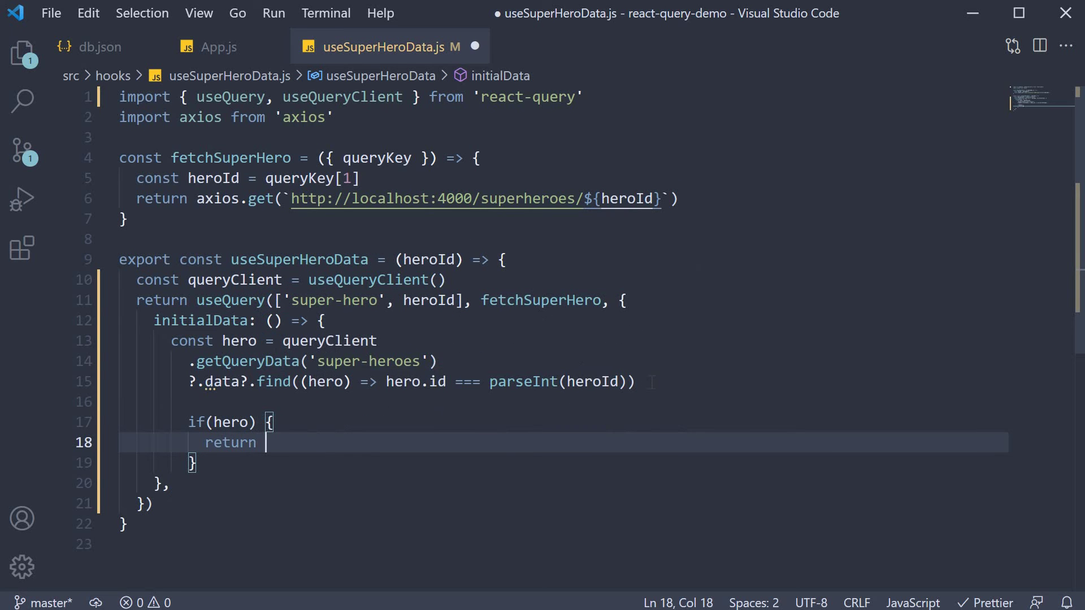
{"action": "type", "text": " {"}
{"action": "key", "text": "Return"}
{"action": "type", "text": "da"}
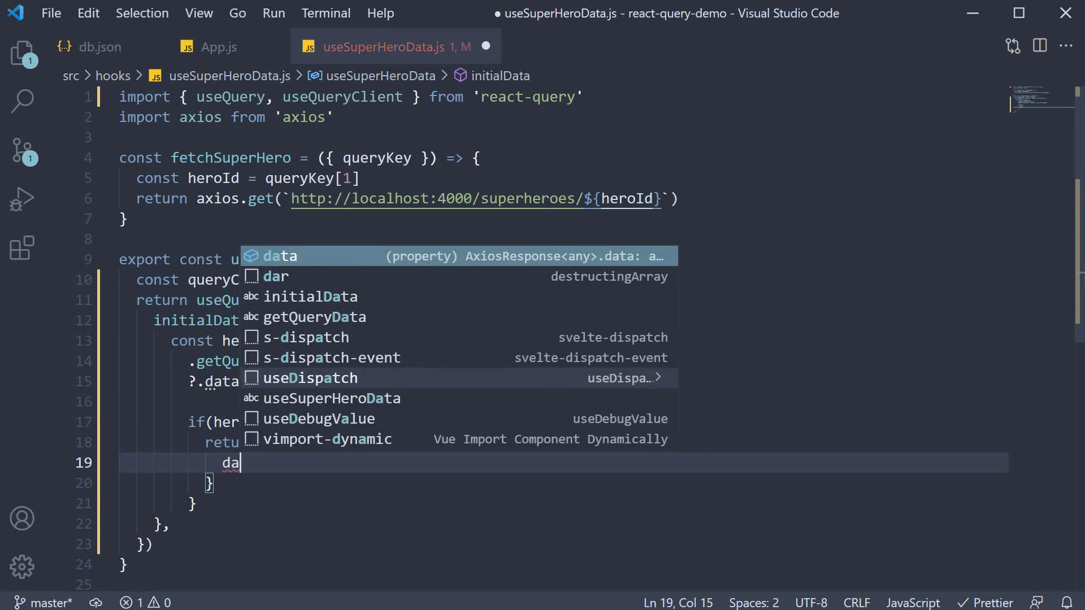
{"action": "type", "text": "ta: h"}
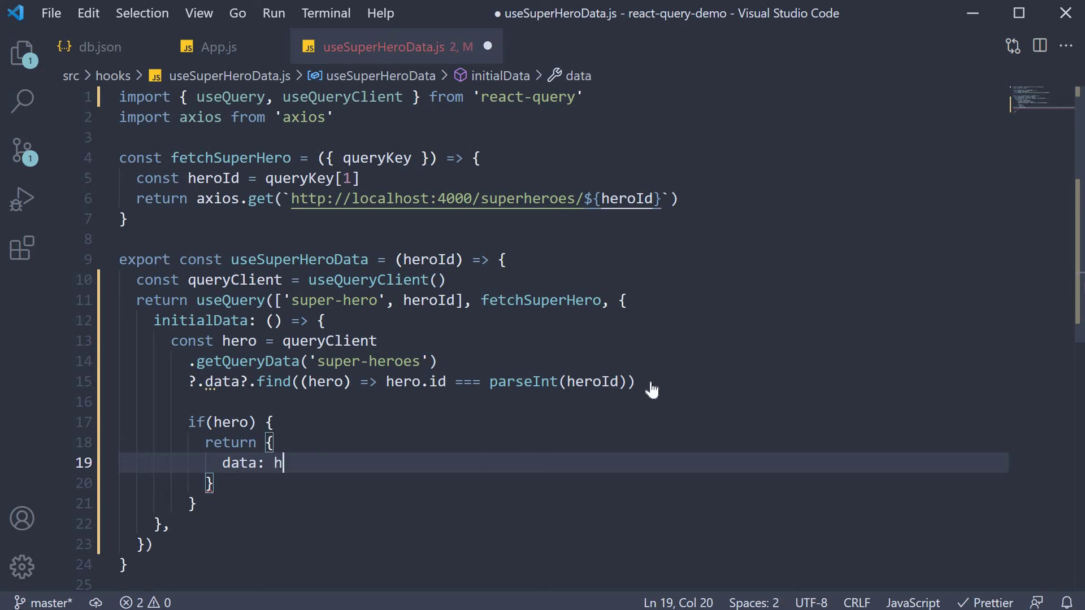
{"action": "type", "text": "ero"}
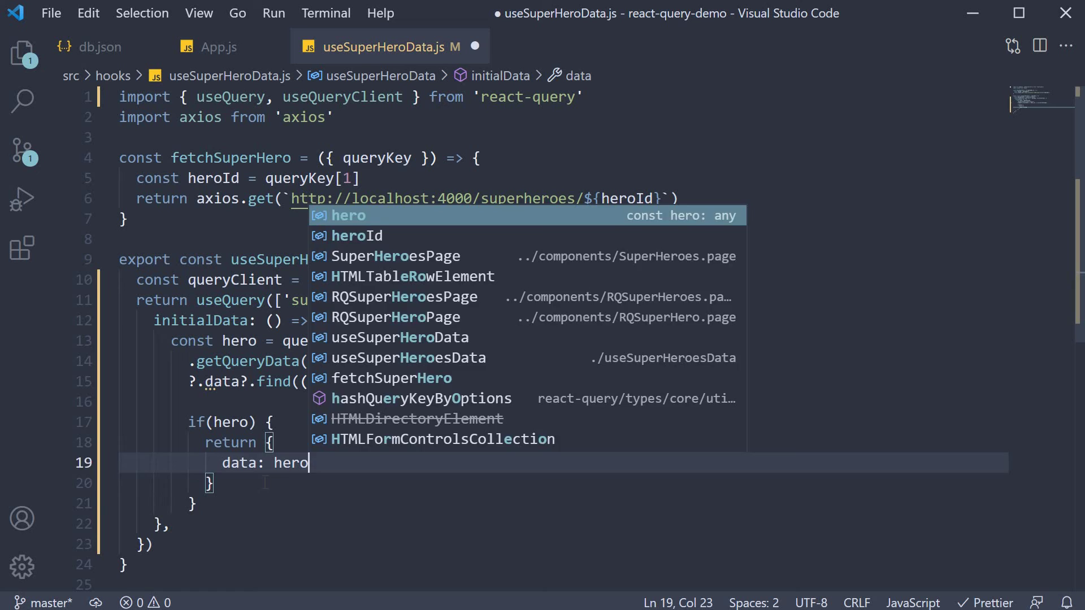
{"action": "key", "text": "Escape"}
Step: Open RQSuperHero.page.js with Quick Open
{"action": "key", "text": "Down"}
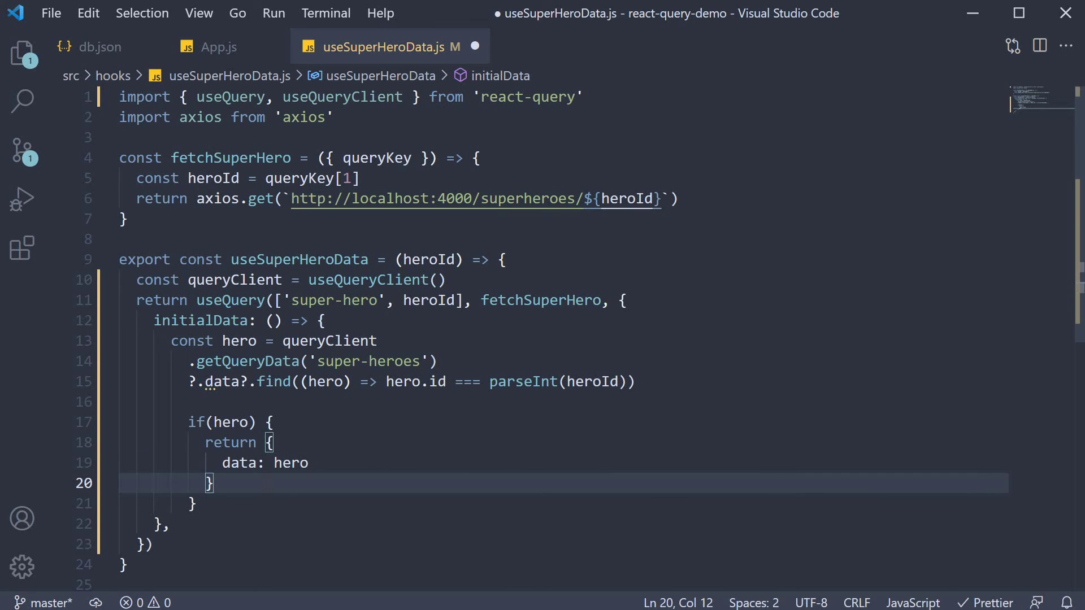
{"action": "key", "text": "ctrl+p"}
{"action": "type", "text": "rq"}
{"action": "key", "text": "Return"}
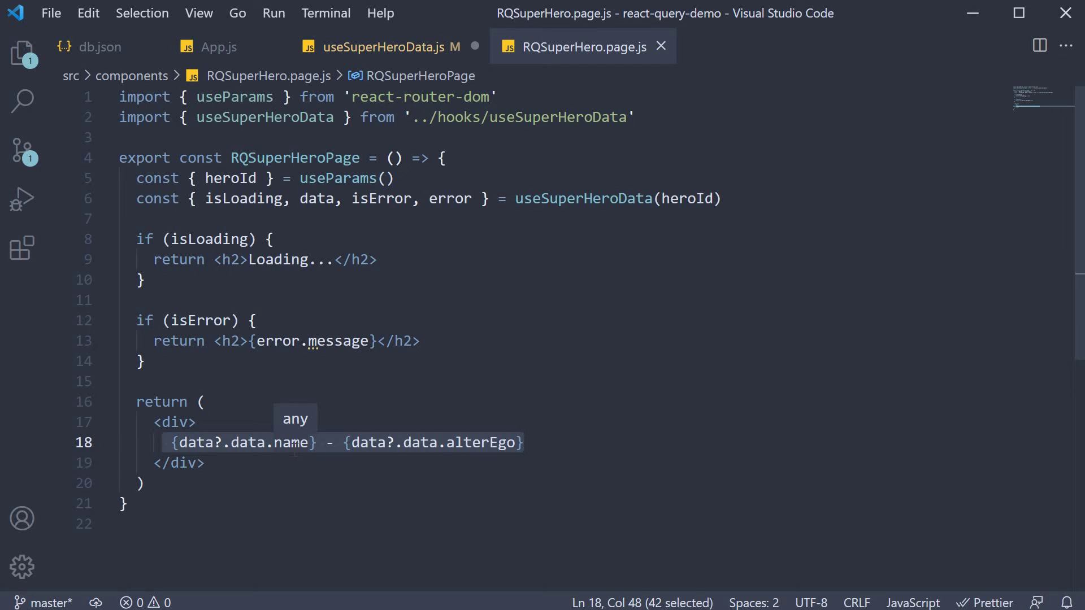
Step: Return to the useSuperHeroData.js tab with its unsaved initialData returning { data: hero }
{"action": "left_click", "coordinate": [386, 47]}
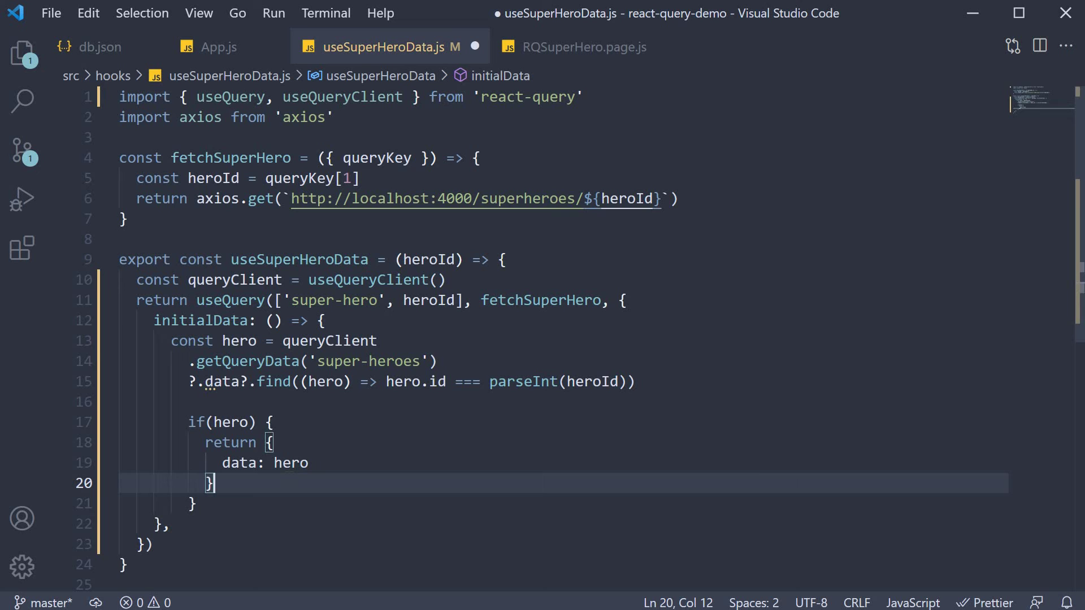
{"action": "type", "text": " else {"}
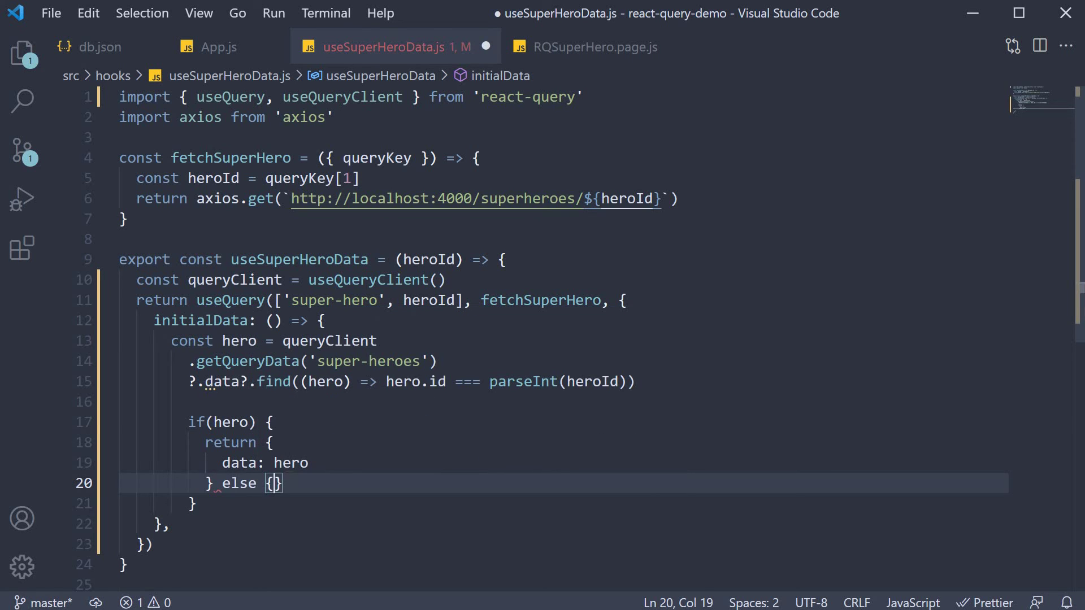
Step: Add an else branch returning undefined to initialData and save useSuperHeroData.js
{"action": "key", "text": "Return"}
{"action": "type", "text": "retur"}
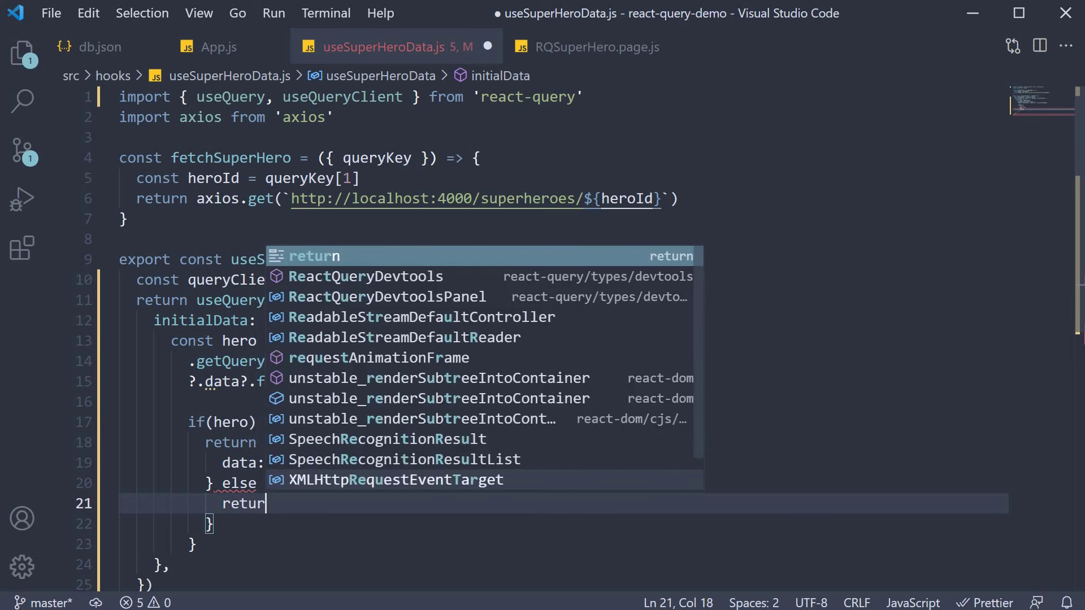
{"action": "type", "text": "n unde"}
{"action": "key", "text": "Return"}
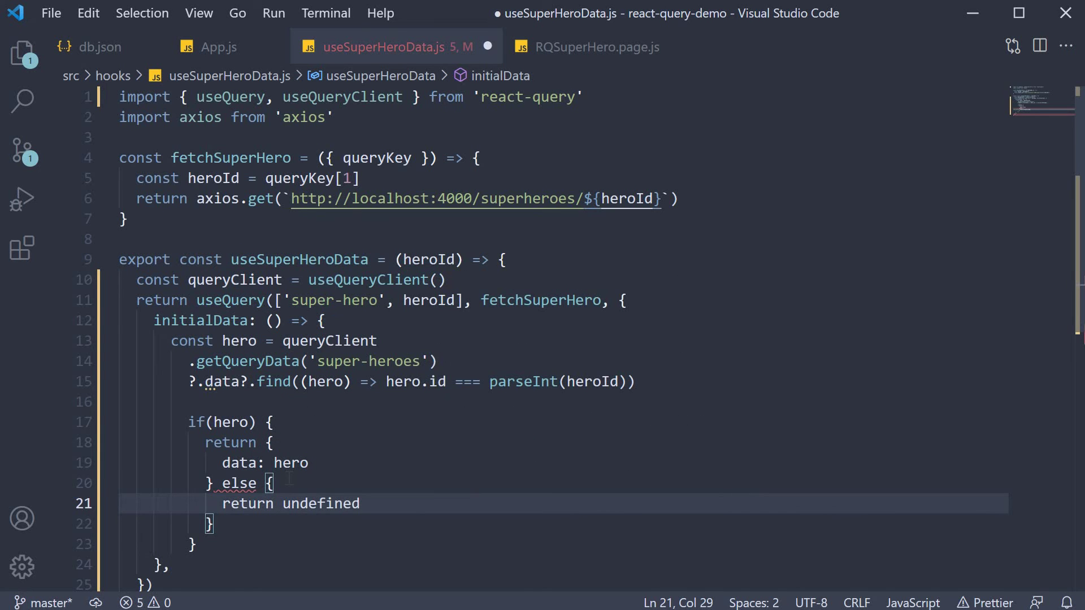
{"action": "key", "text": "ctrl+s"}
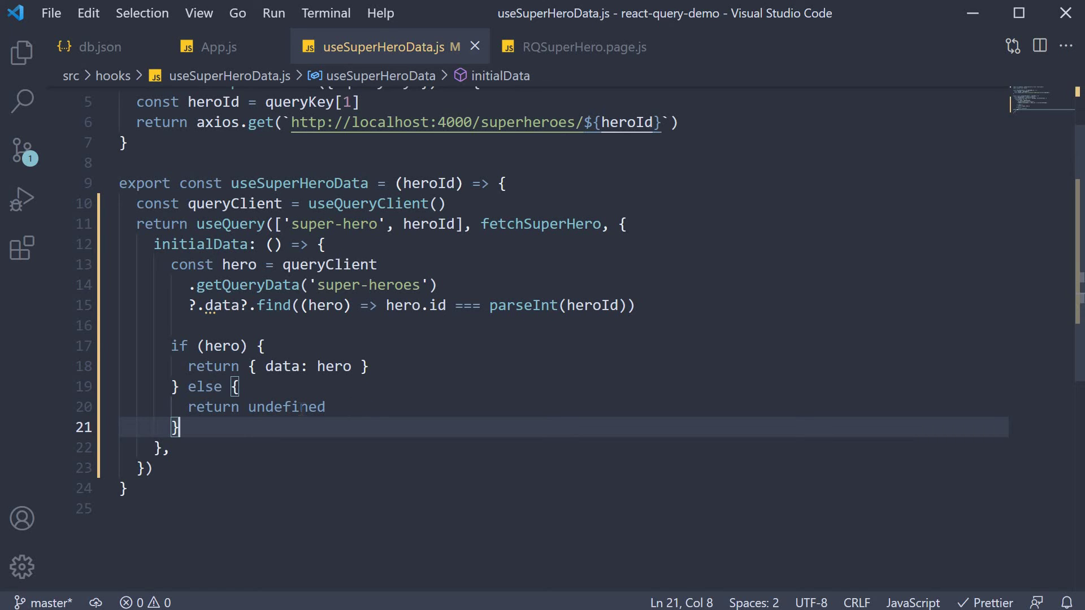
{"action": "double_click", "coordinate": [303, 409]}
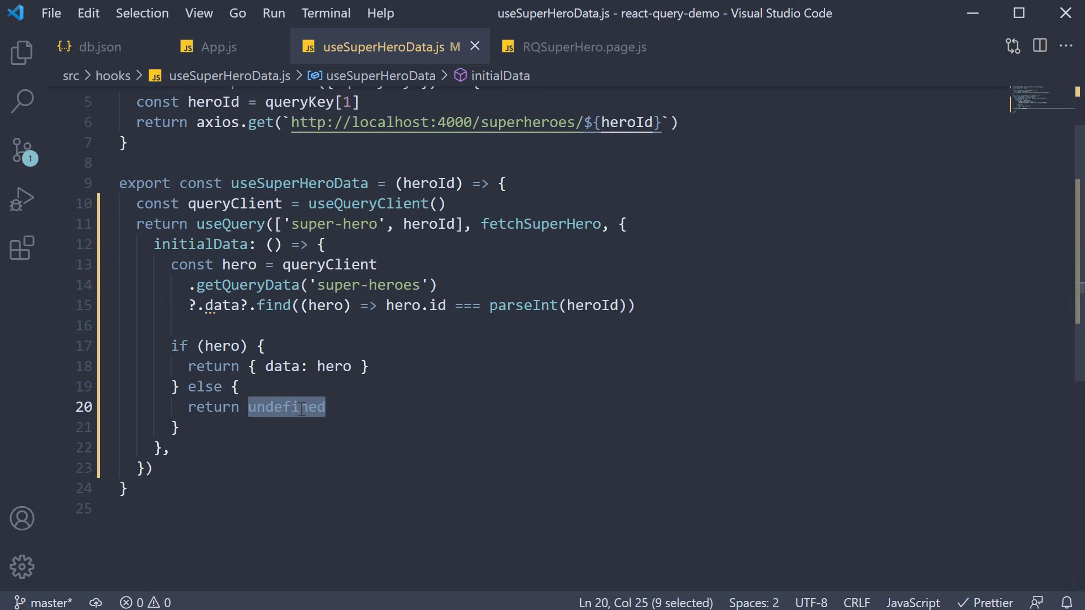
{"action": "left_click", "coordinate": [272, 556]}
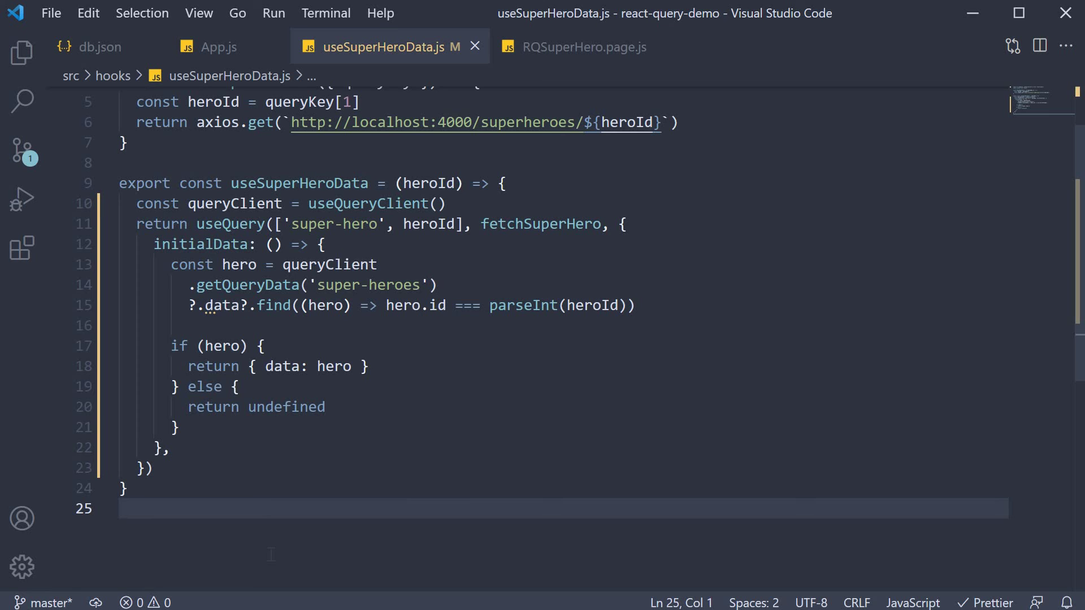
Step: In Chrome, visit Batman's then Superman's detail page under RQ Super Heroes, and reload Superman's page
{"action": "key", "text": "alt+Tab"}
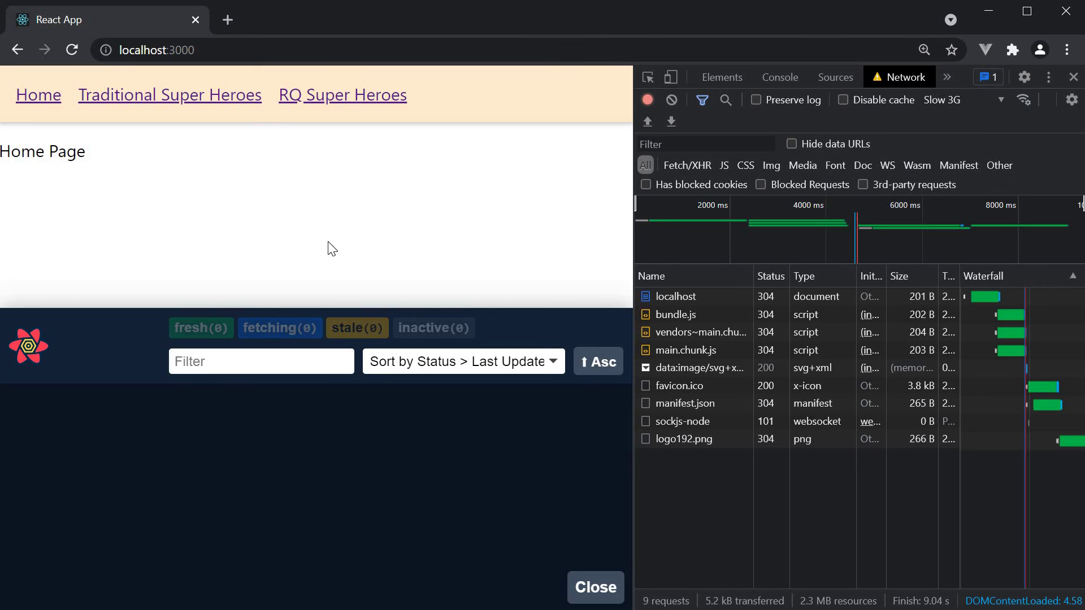
{"action": "left_click", "coordinate": [370, 108]}
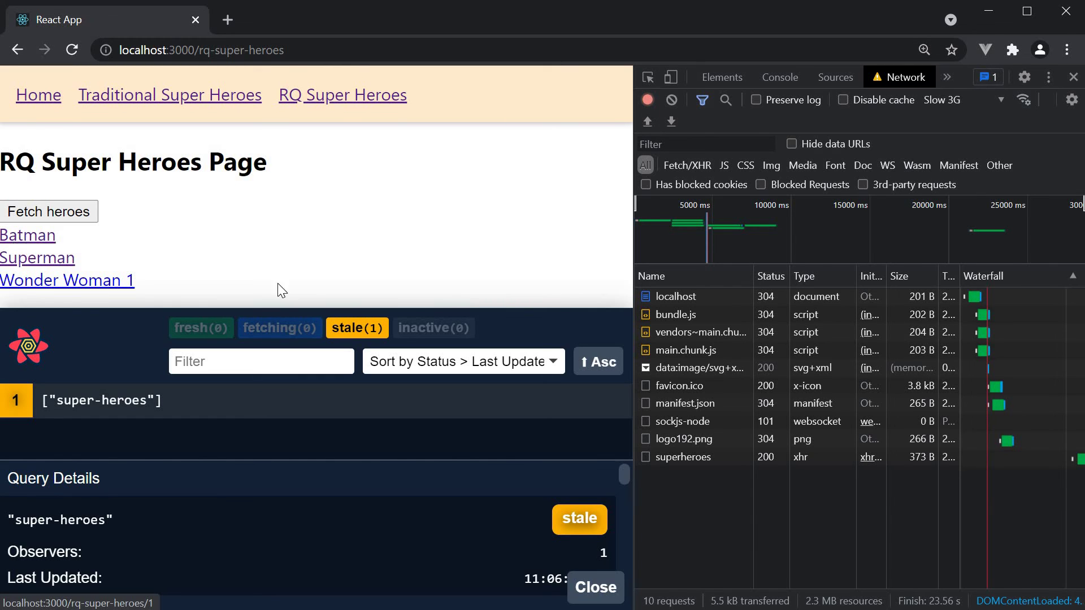
{"action": "left_click", "coordinate": [28, 235]}
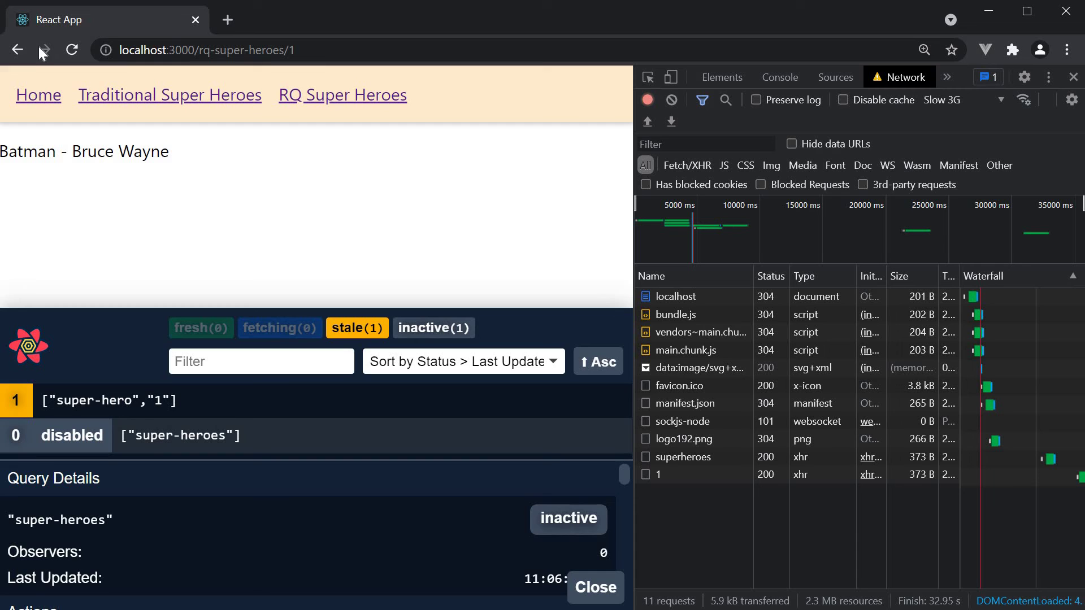
{"action": "left_click", "coordinate": [17, 51]}
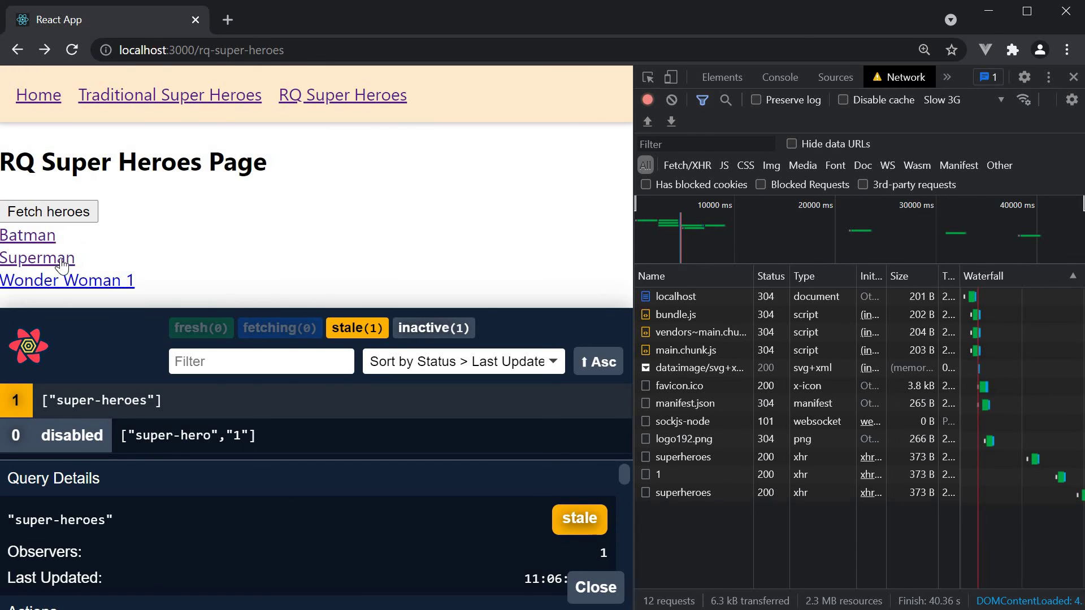
{"action": "left_click", "coordinate": [61, 265]}
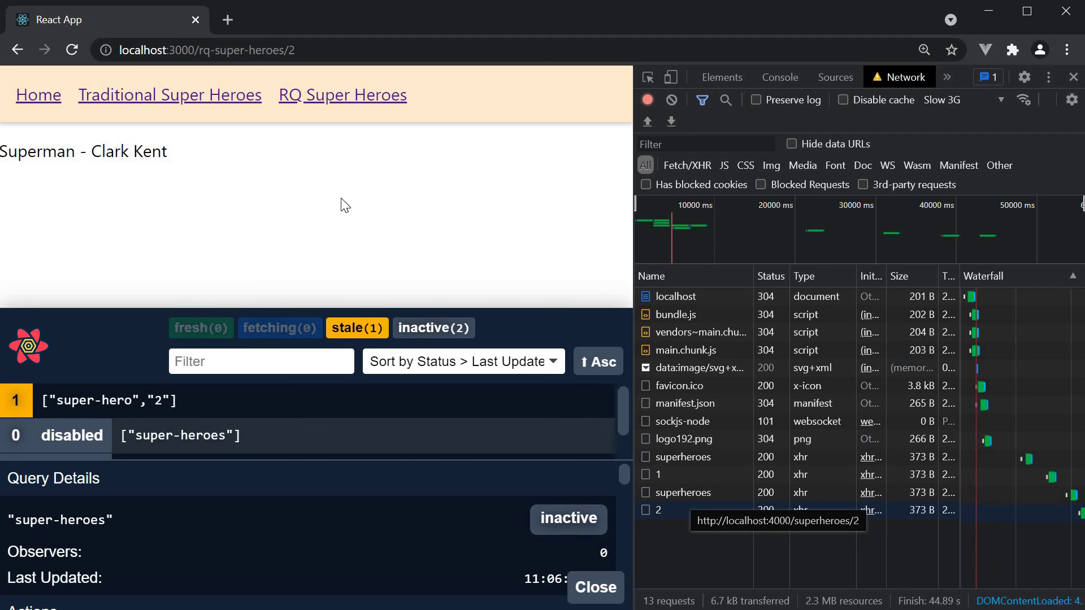
{"action": "left_click", "coordinate": [72, 51]}
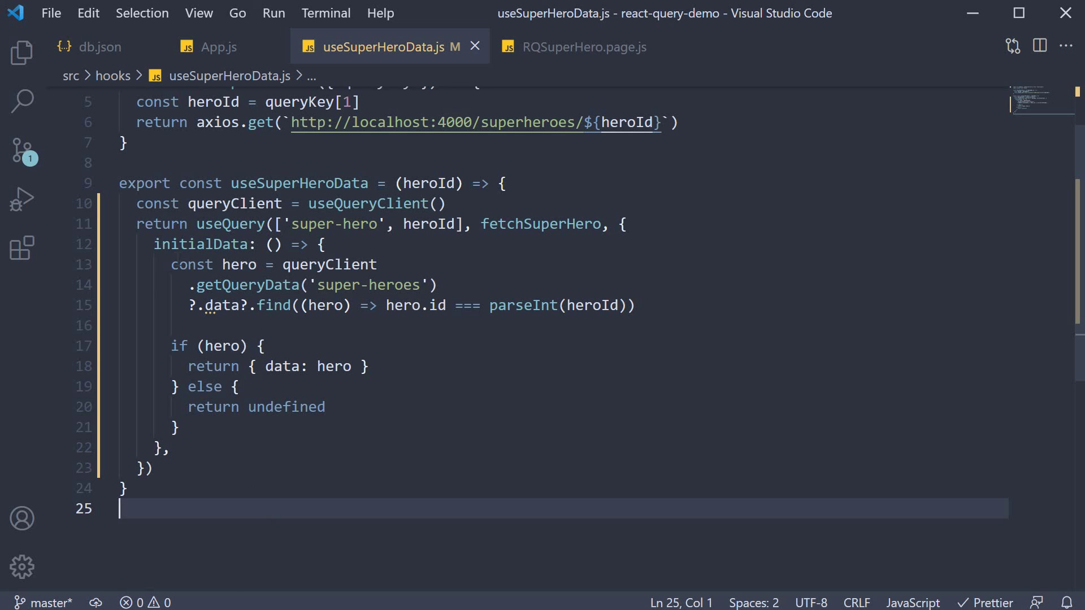
Step: Highlight lines 12–22, the full initialData function, in useSuperHeroData.js
{"action": "left_click_drag", "start_coordinate": [153, 244], "coordinate": [309, 437]}
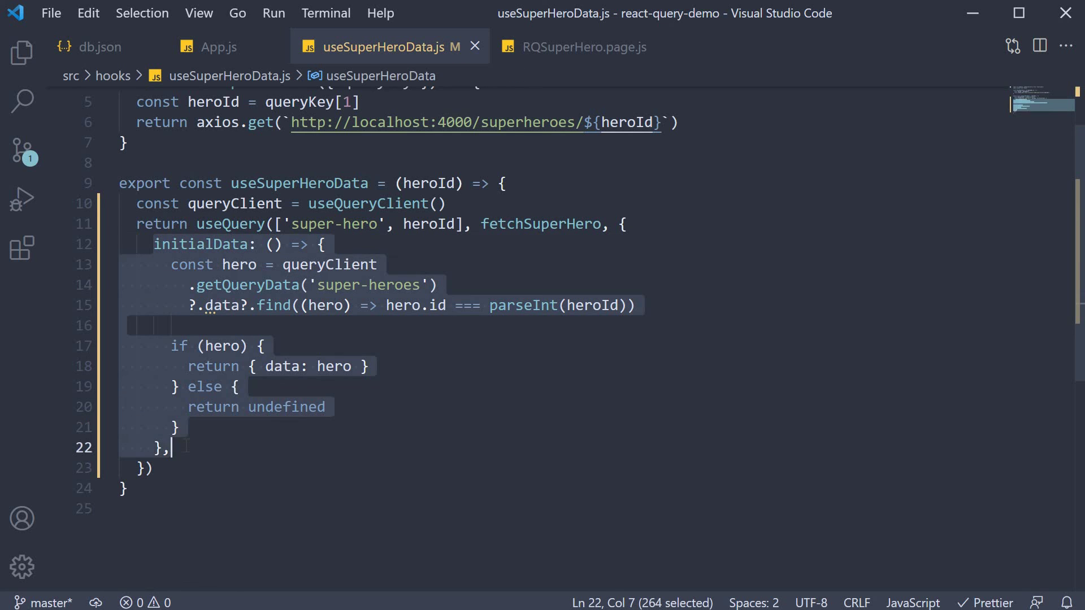